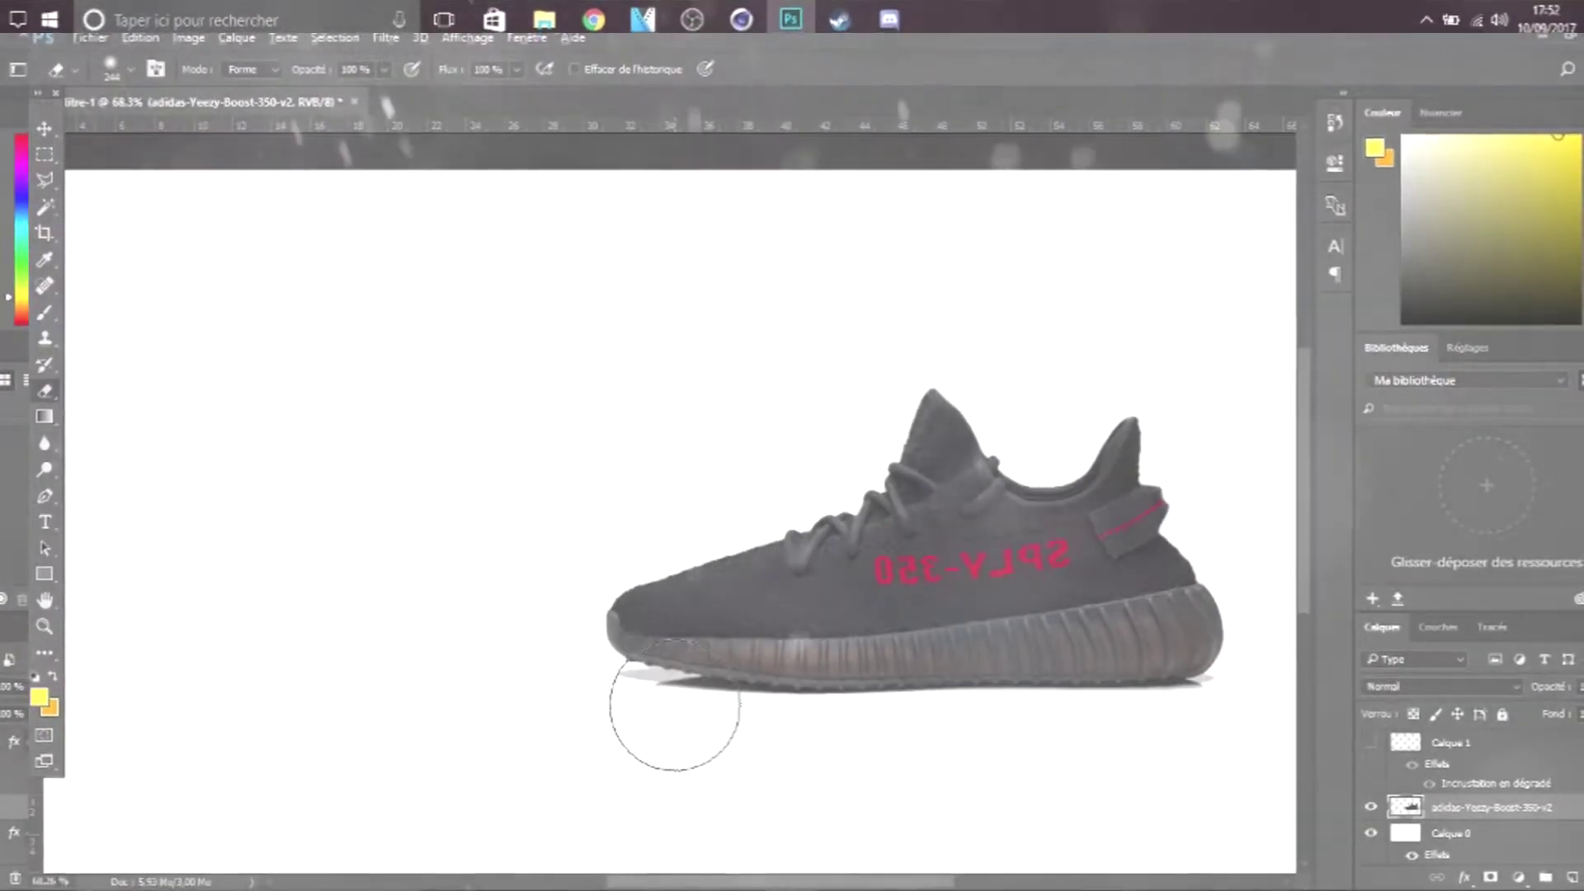
- Zoom in on the sole and shrink the Eraser brush to a finer size, around 112 px
{"action": "scroll", "coordinate": [714, 660], "scroll_direction": "up", "scroll_amount": 5}
{"action": "scroll", "coordinate": [666, 825], "scroll_direction": "up", "scroll_amount": 3}
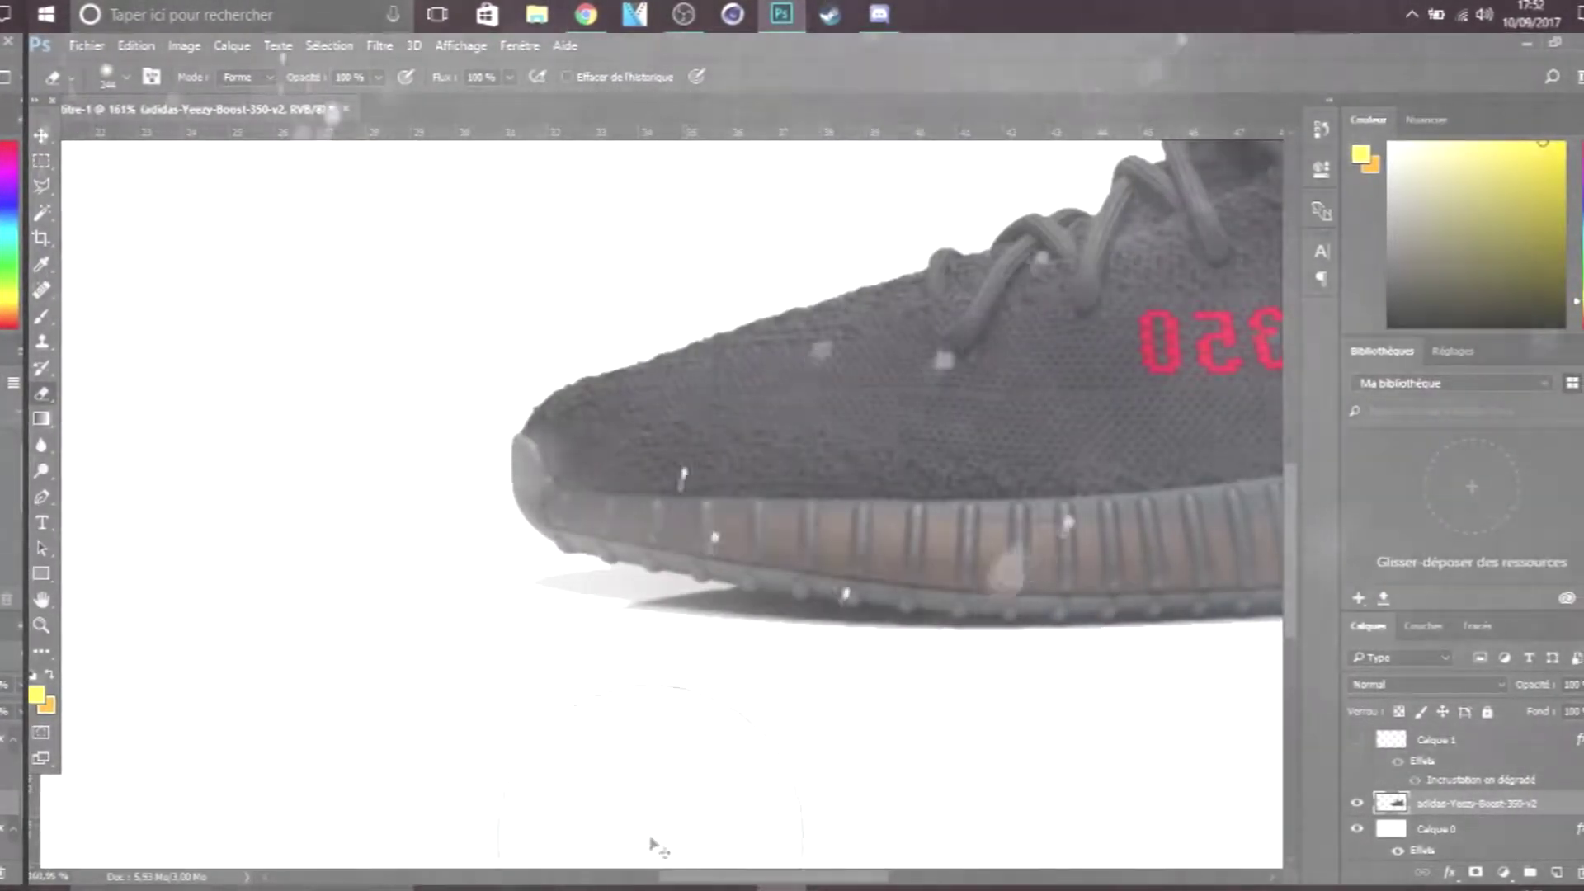
{"action": "left_click", "coordinate": [131, 77]}
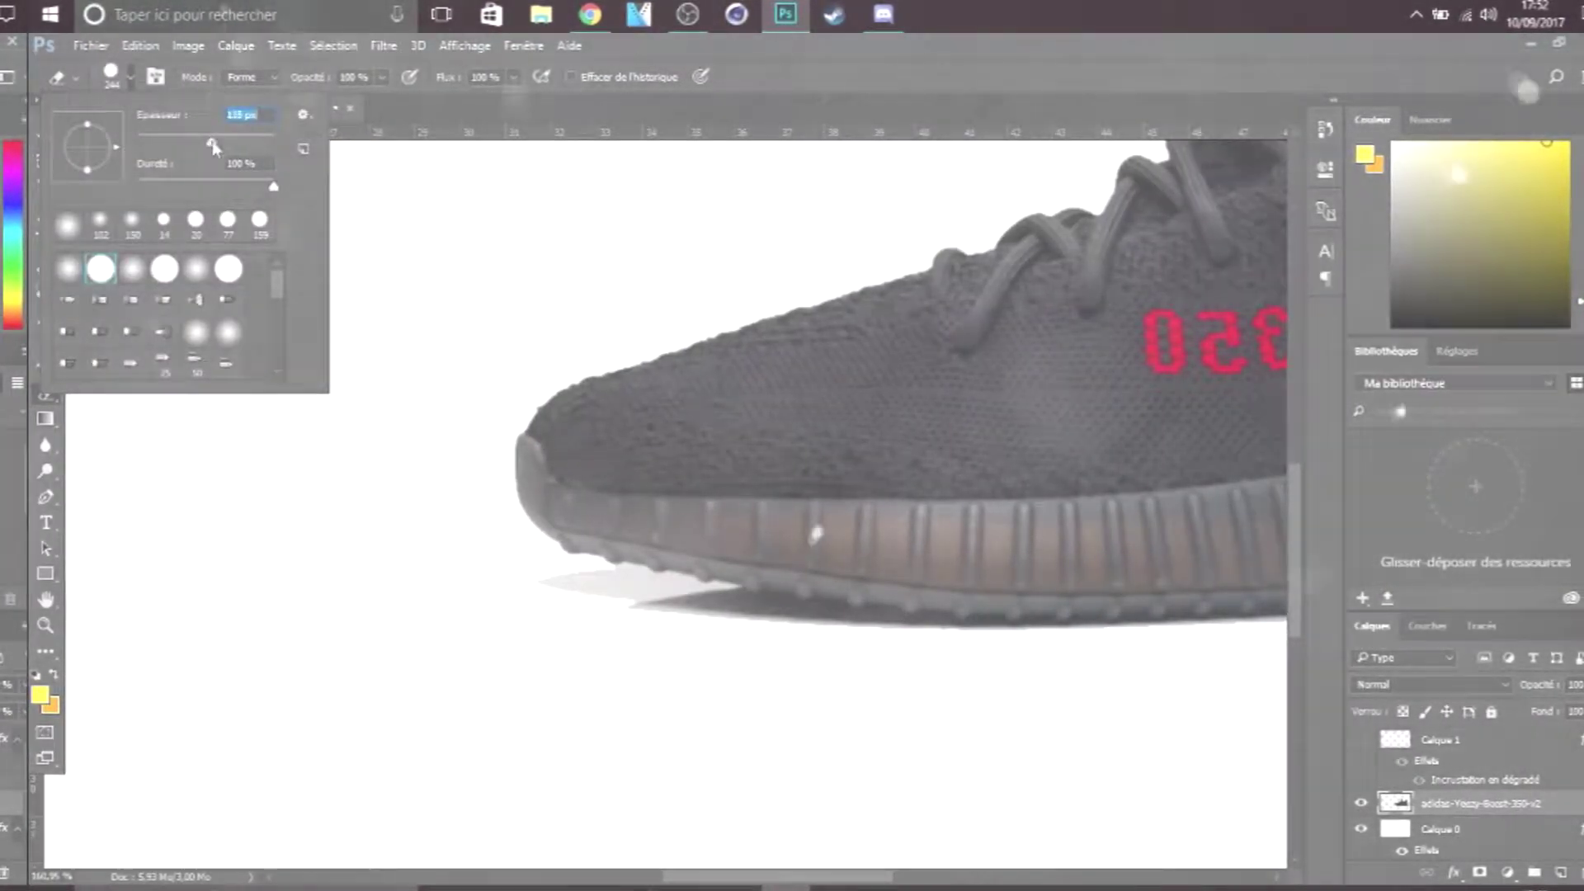
{"action": "left_click_drag", "start_coordinate": [213, 147], "coordinate": [206, 146]}
{"action": "left_click", "coordinate": [674, 685]}
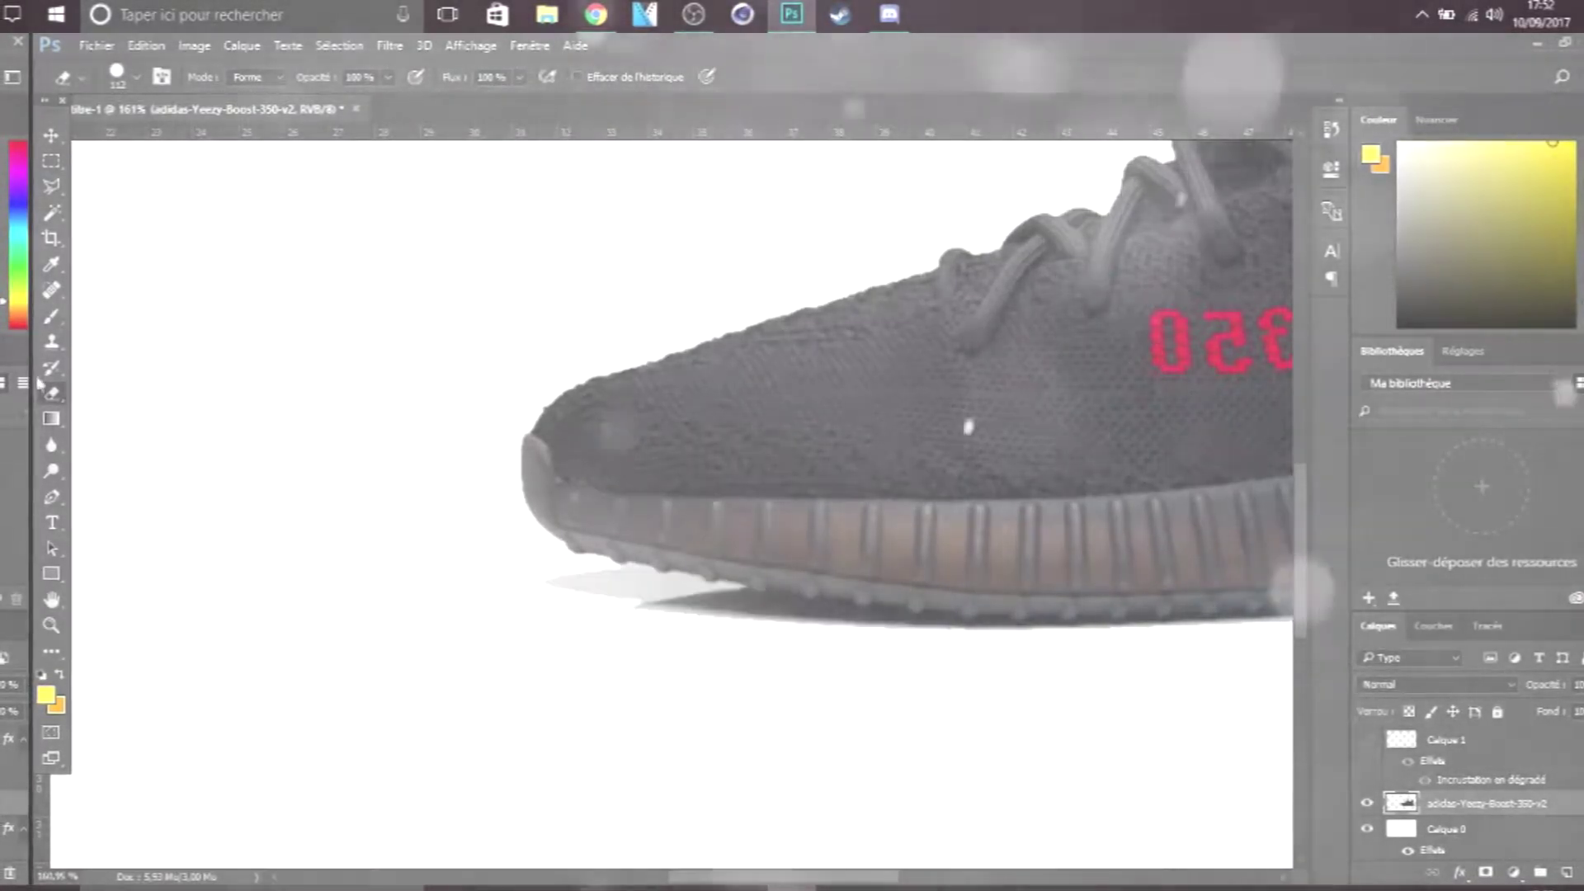
{"action": "left_click", "coordinate": [132, 78]}
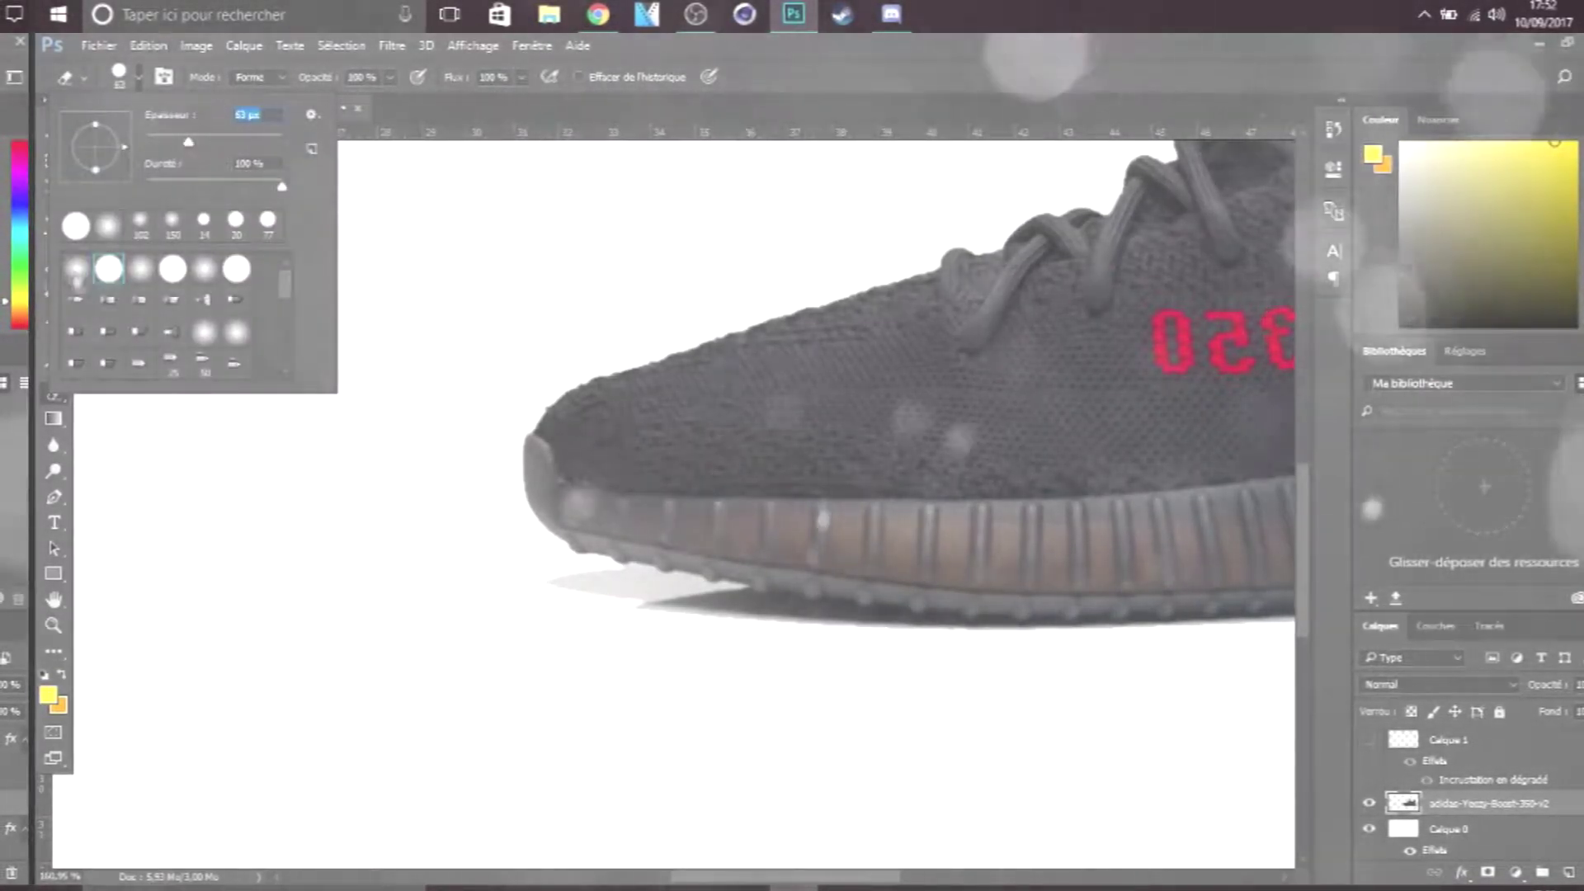
{"action": "left_click", "coordinate": [675, 717]}
- Erase the leftover grey fringe along the underside of the shoe's sole
{"action": "scroll", "coordinate": [675, 718], "scroll_direction": "up", "scroll_amount": 3}
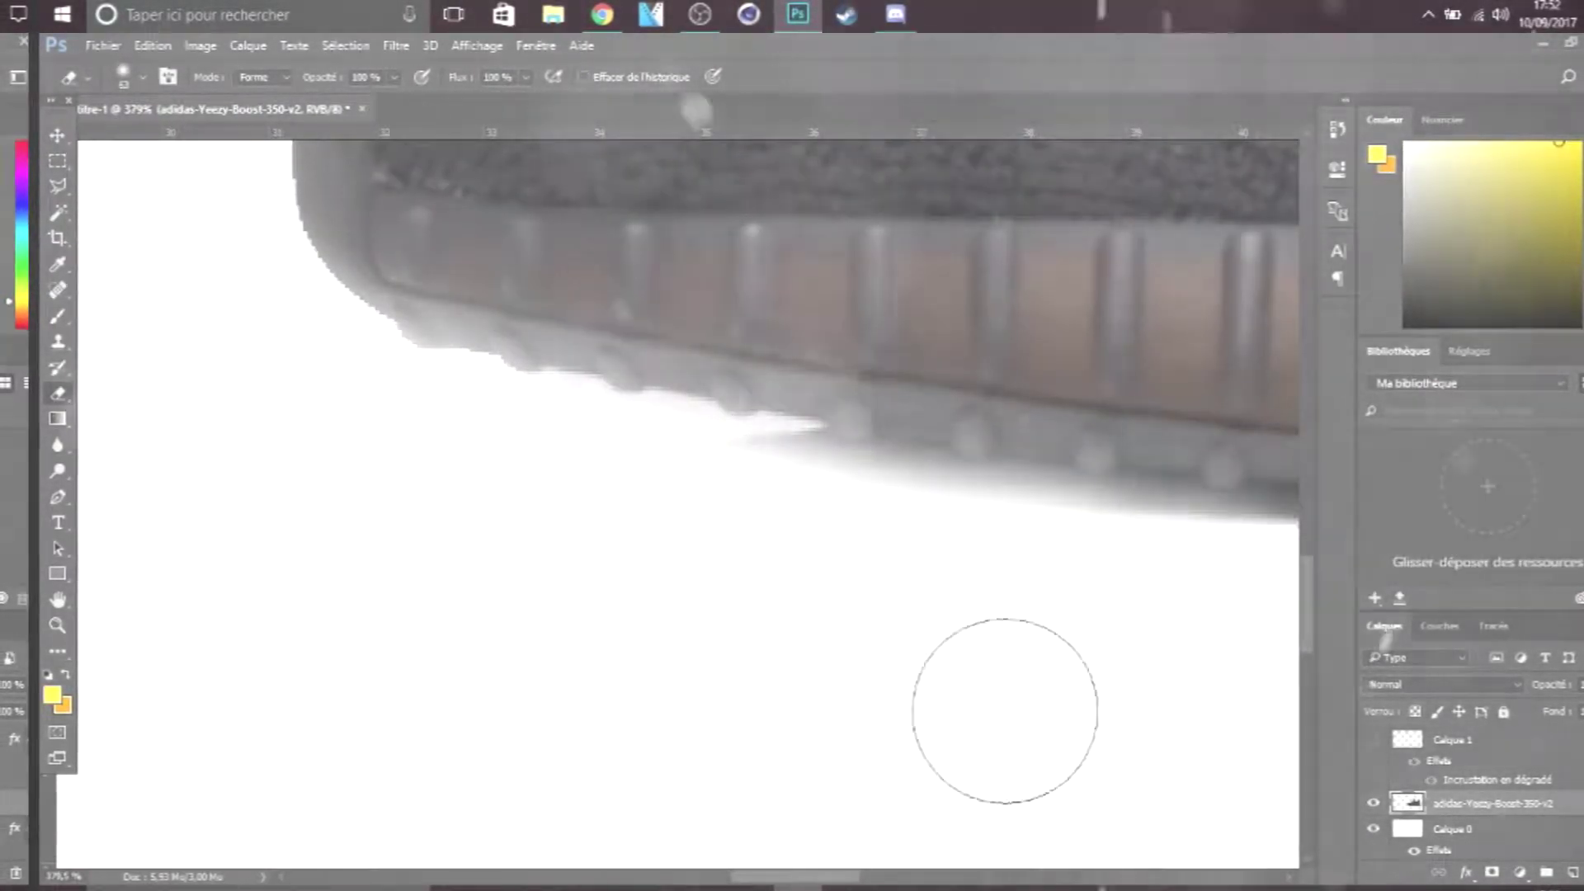
{"action": "scroll", "coordinate": [980, 711], "scroll_direction": "right", "scroll_amount": 5}
{"action": "scroll", "coordinate": [980, 711], "scroll_direction": "down", "scroll_amount": 3}
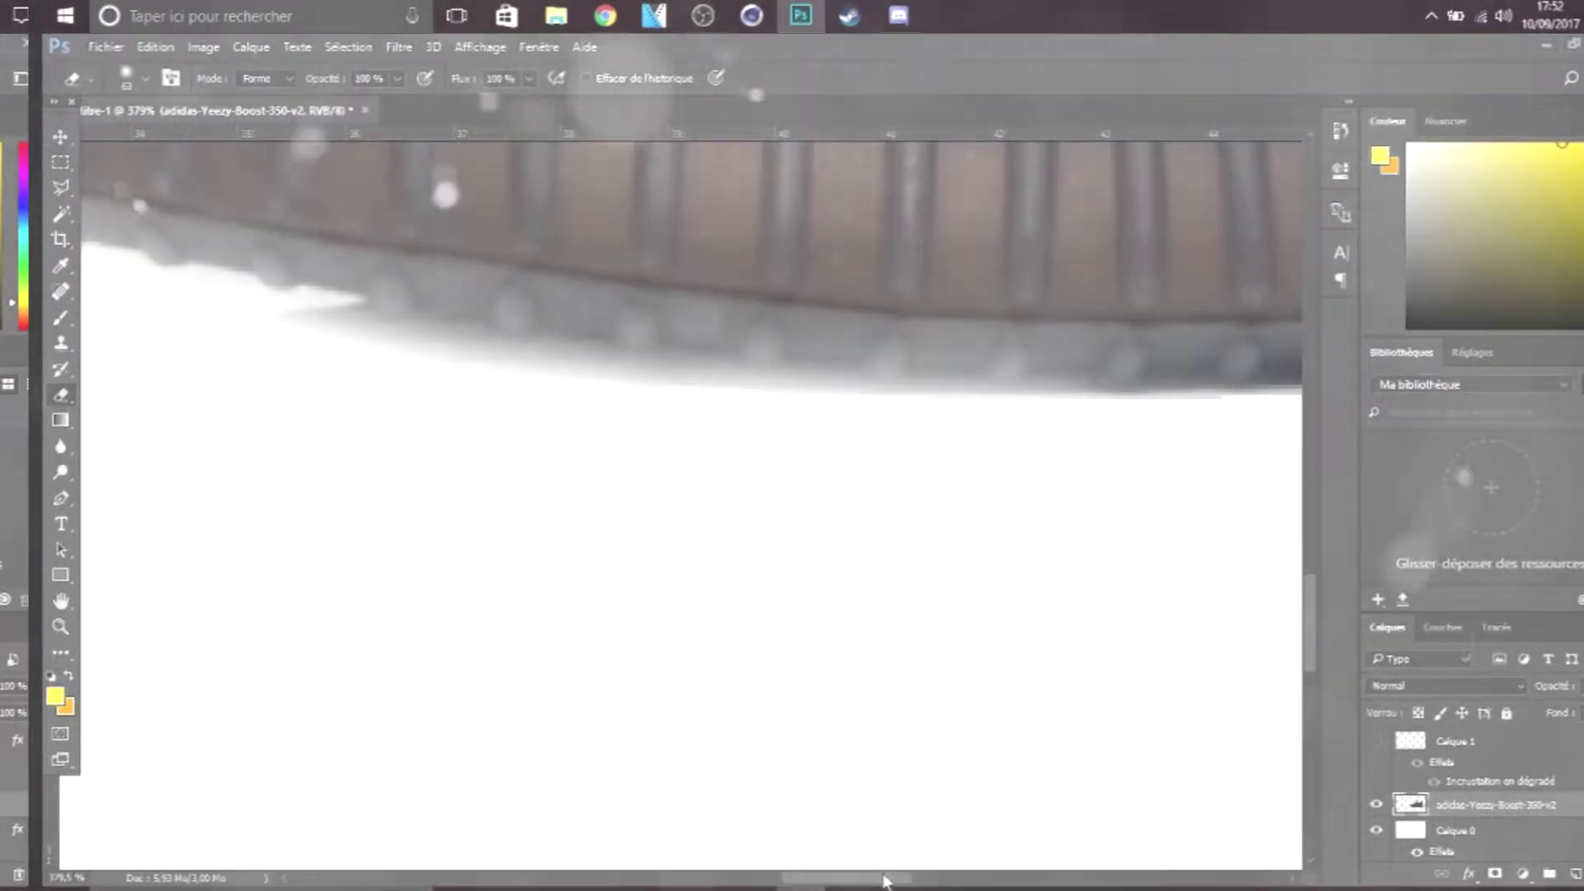
{"action": "scroll", "coordinate": [882, 881], "scroll_direction": "right", "scroll_amount": 4}
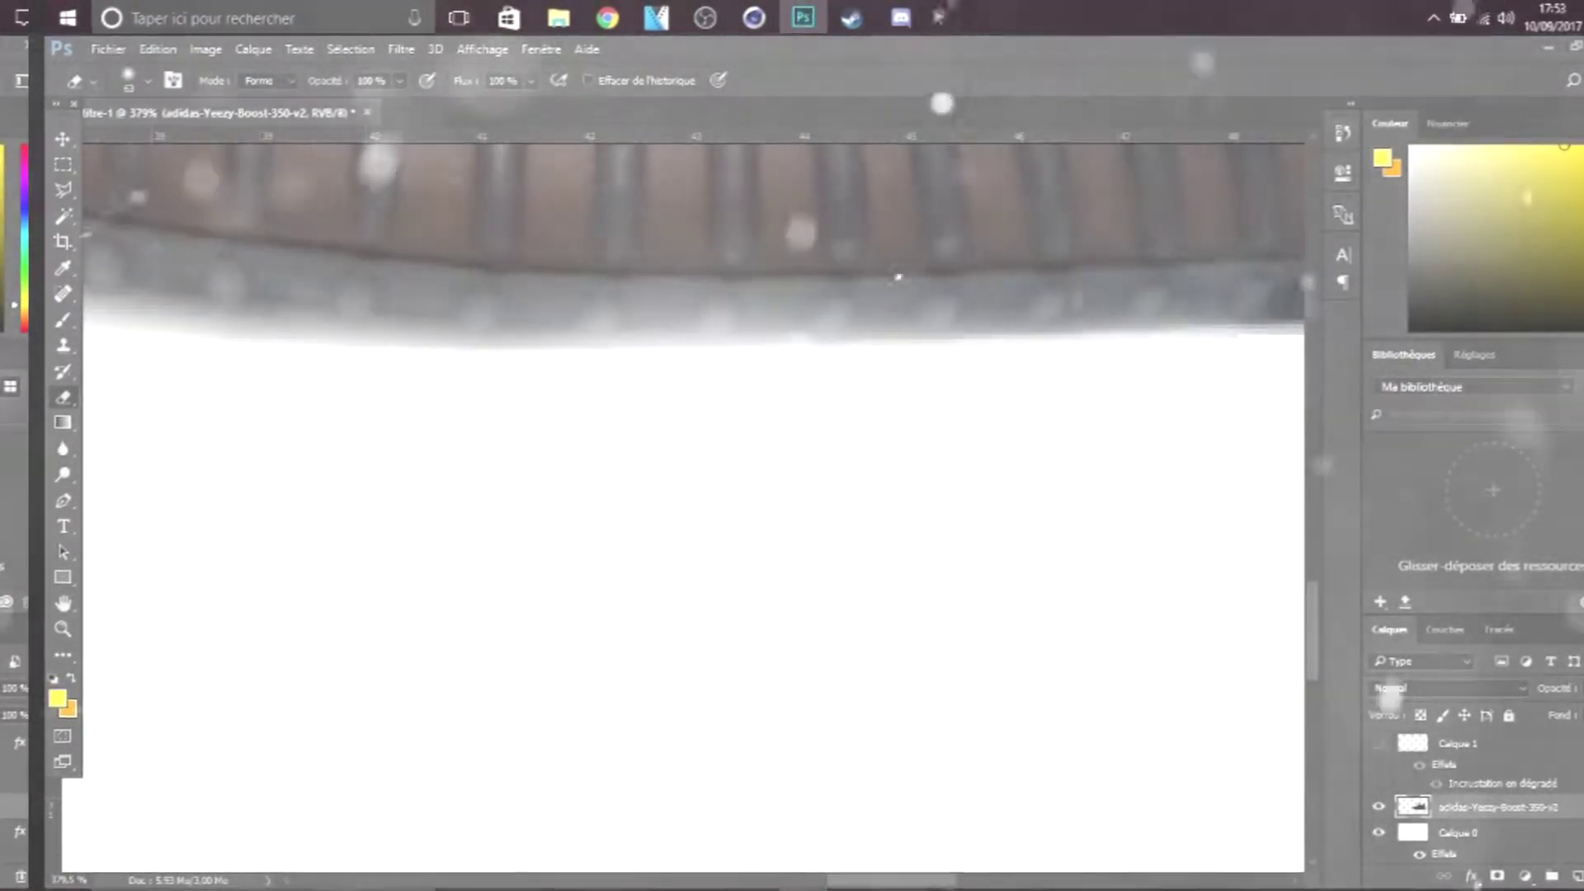
{"action": "right_click", "coordinate": [973, 879]}
{"action": "scroll", "coordinate": [755, 598], "scroll_direction": "down", "scroll_amount": 4}
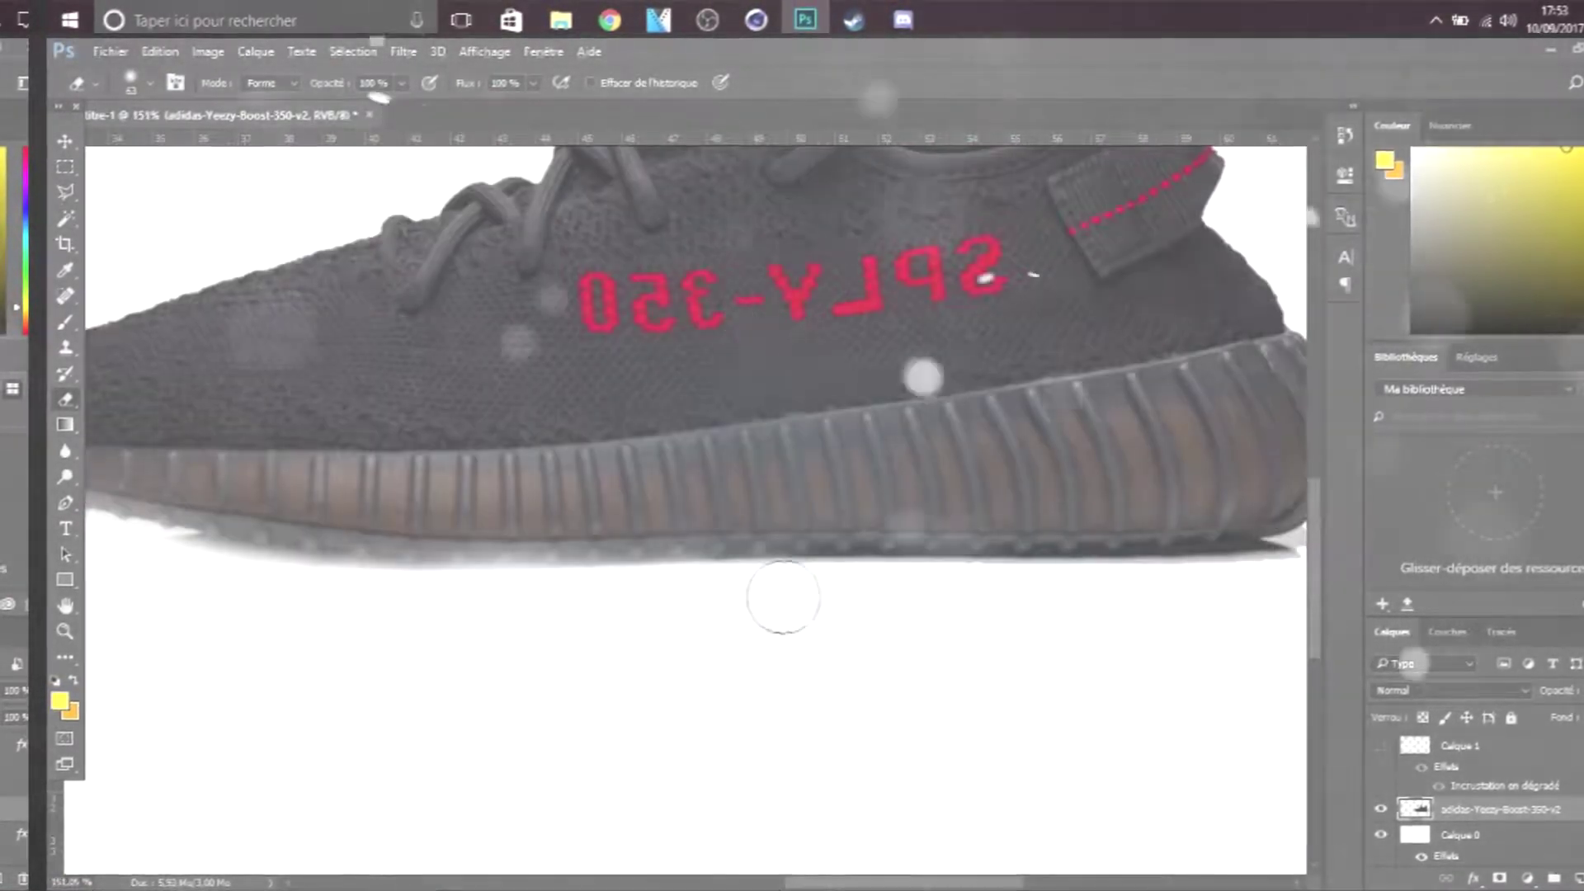
{"action": "scroll", "coordinate": [1254, 585], "scroll_direction": "down", "scroll_amount": 2}
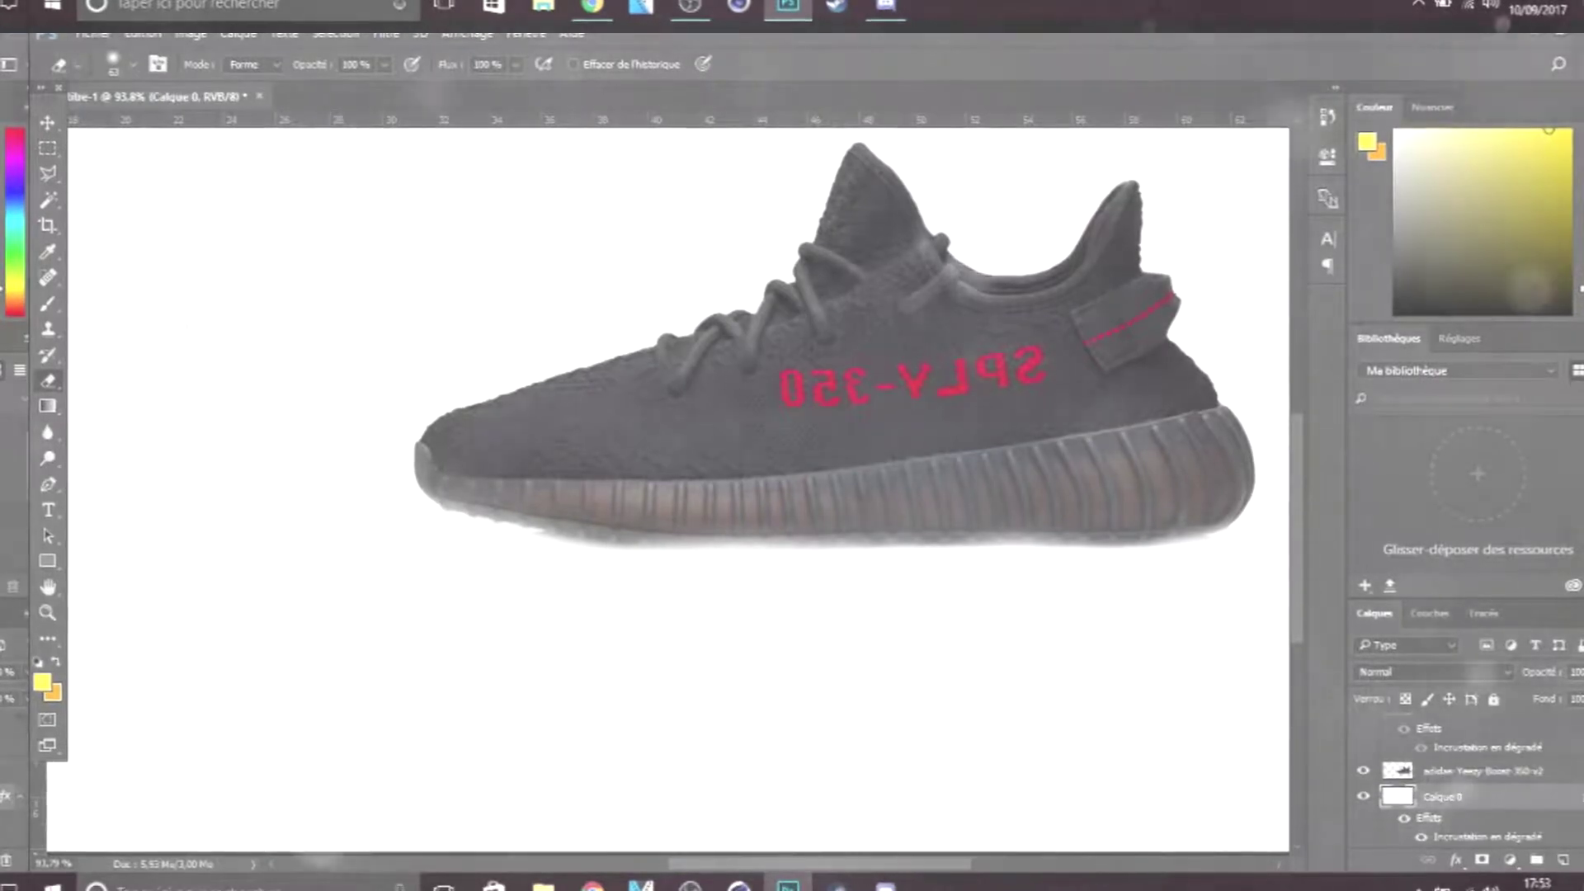
- Fill Calque 0 with a linear light-grey-to-white gradient across the canvas
{"action": "left_click", "coordinate": [51, 403]}
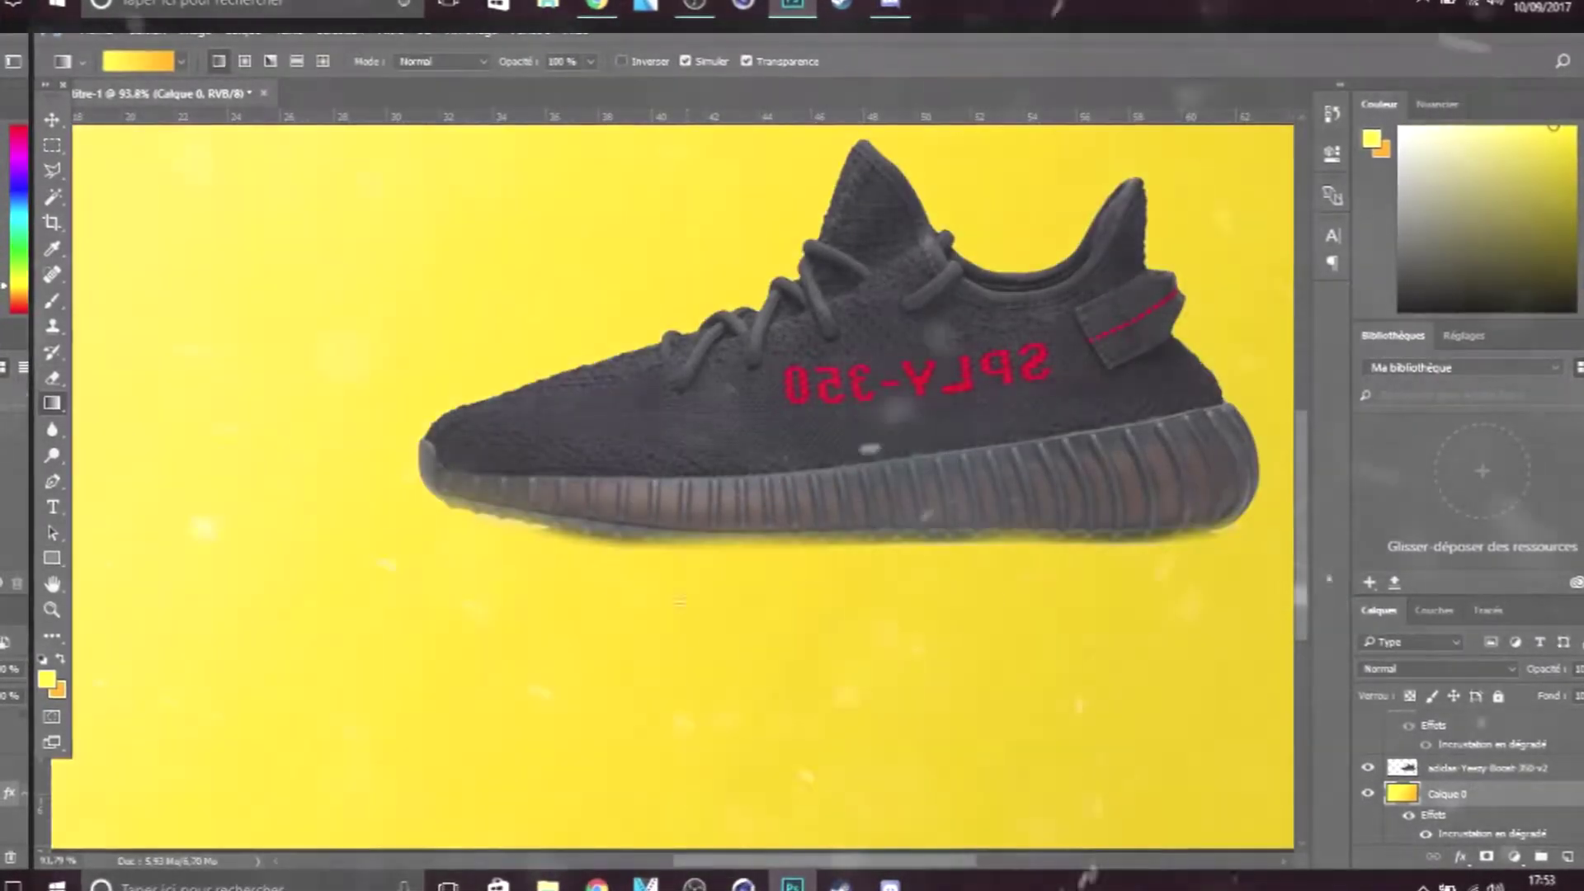
{"action": "scroll", "coordinate": [696, 636], "scroll_direction": "down", "scroll_amount": 2}
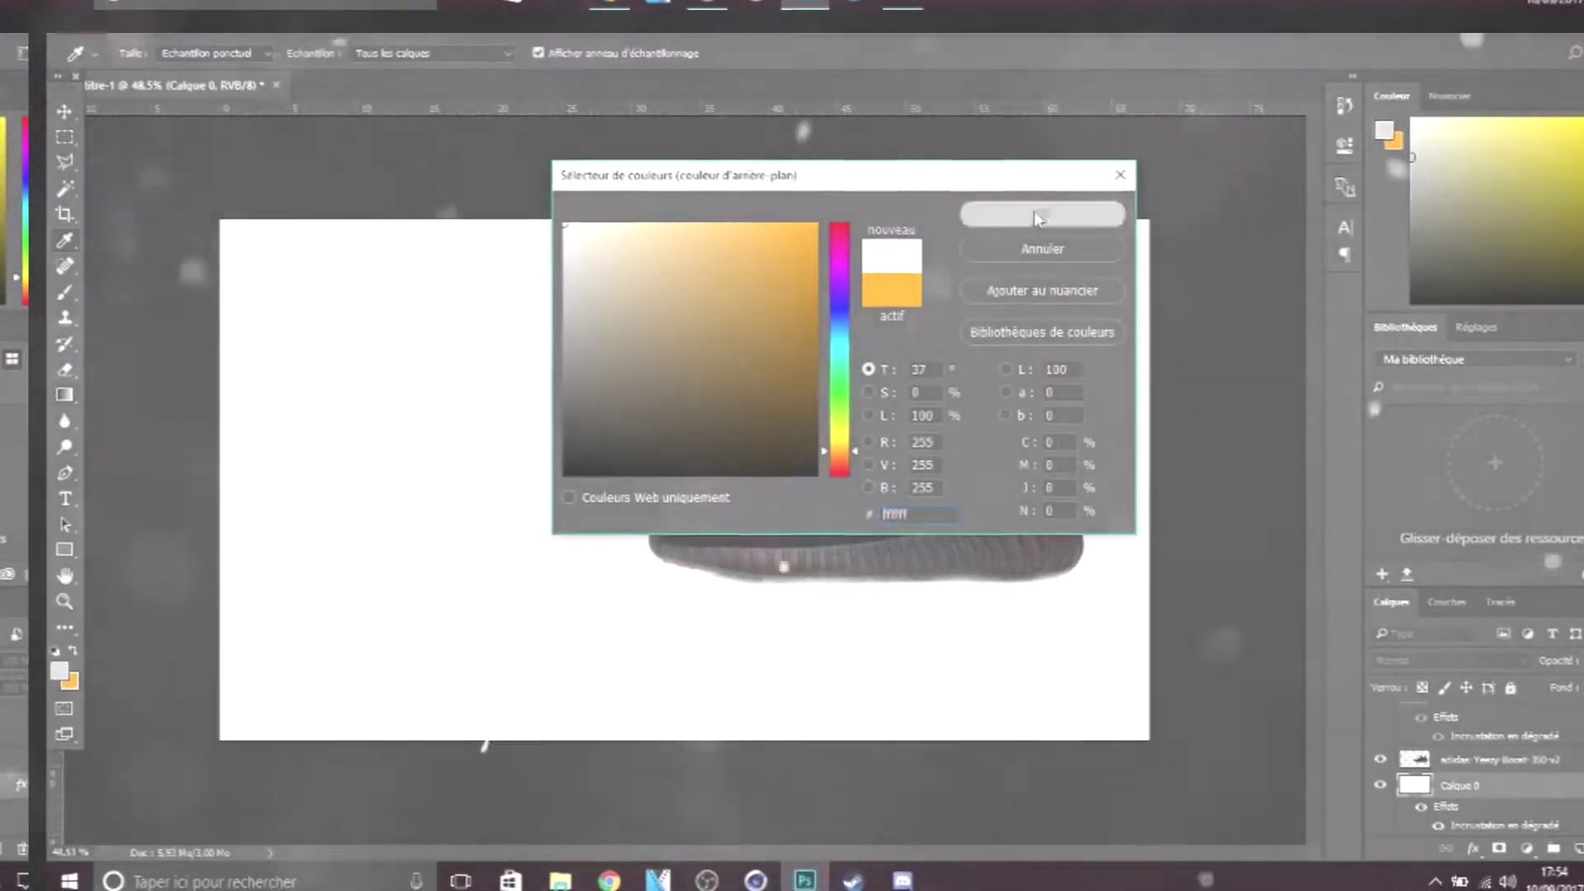
{"action": "left_click", "coordinate": [1041, 215]}
{"action": "key", "text": "g"}
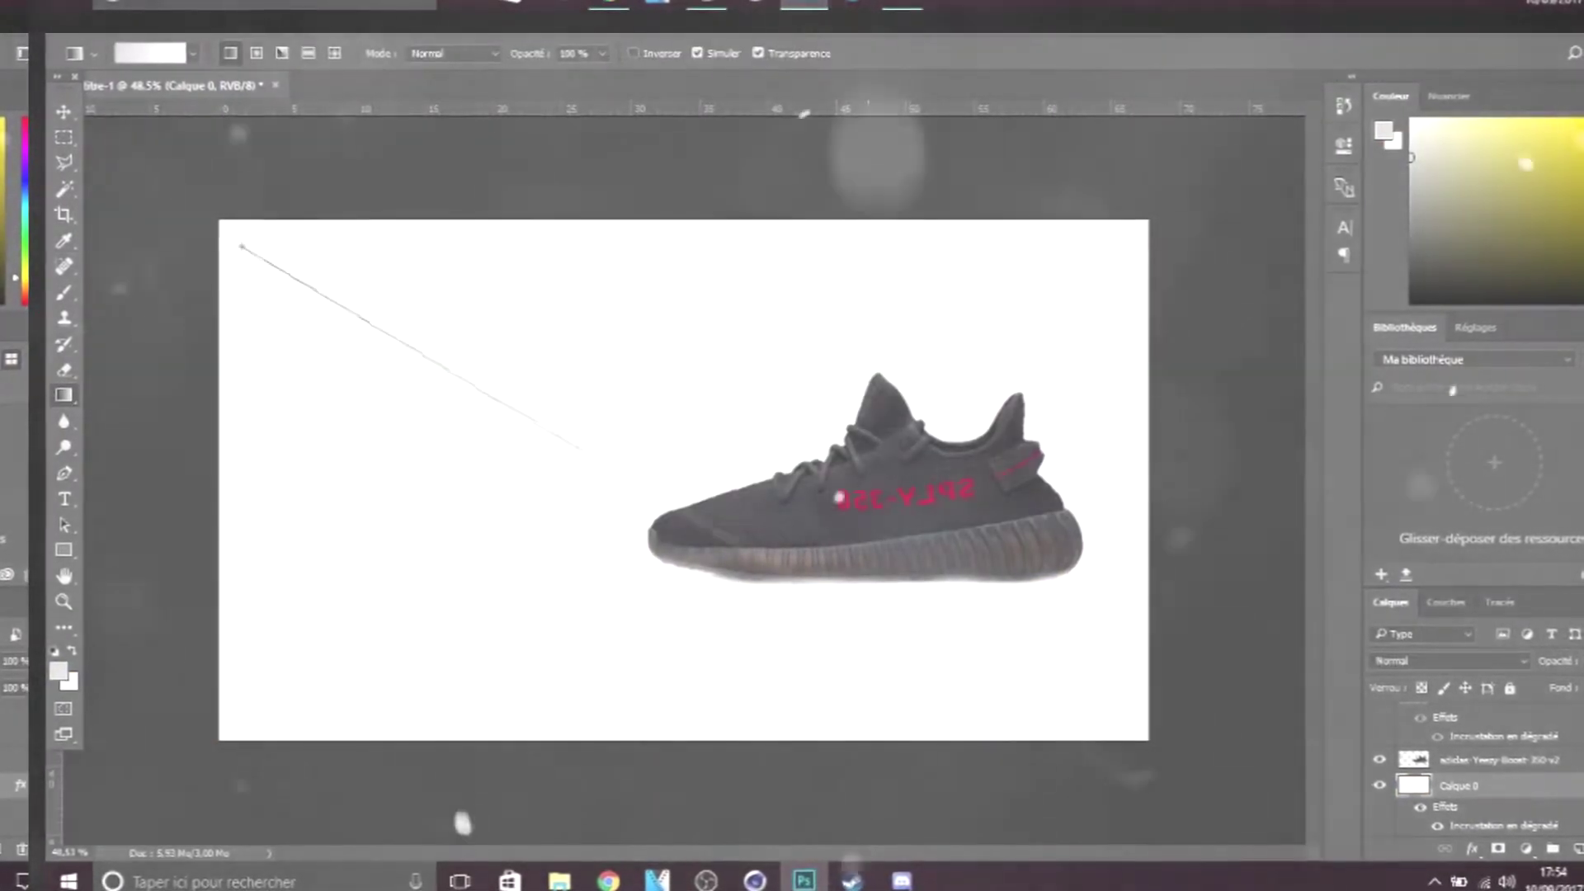
{"action": "left_click_drag", "start_coordinate": [226, 230], "coordinate": [566, 424]}
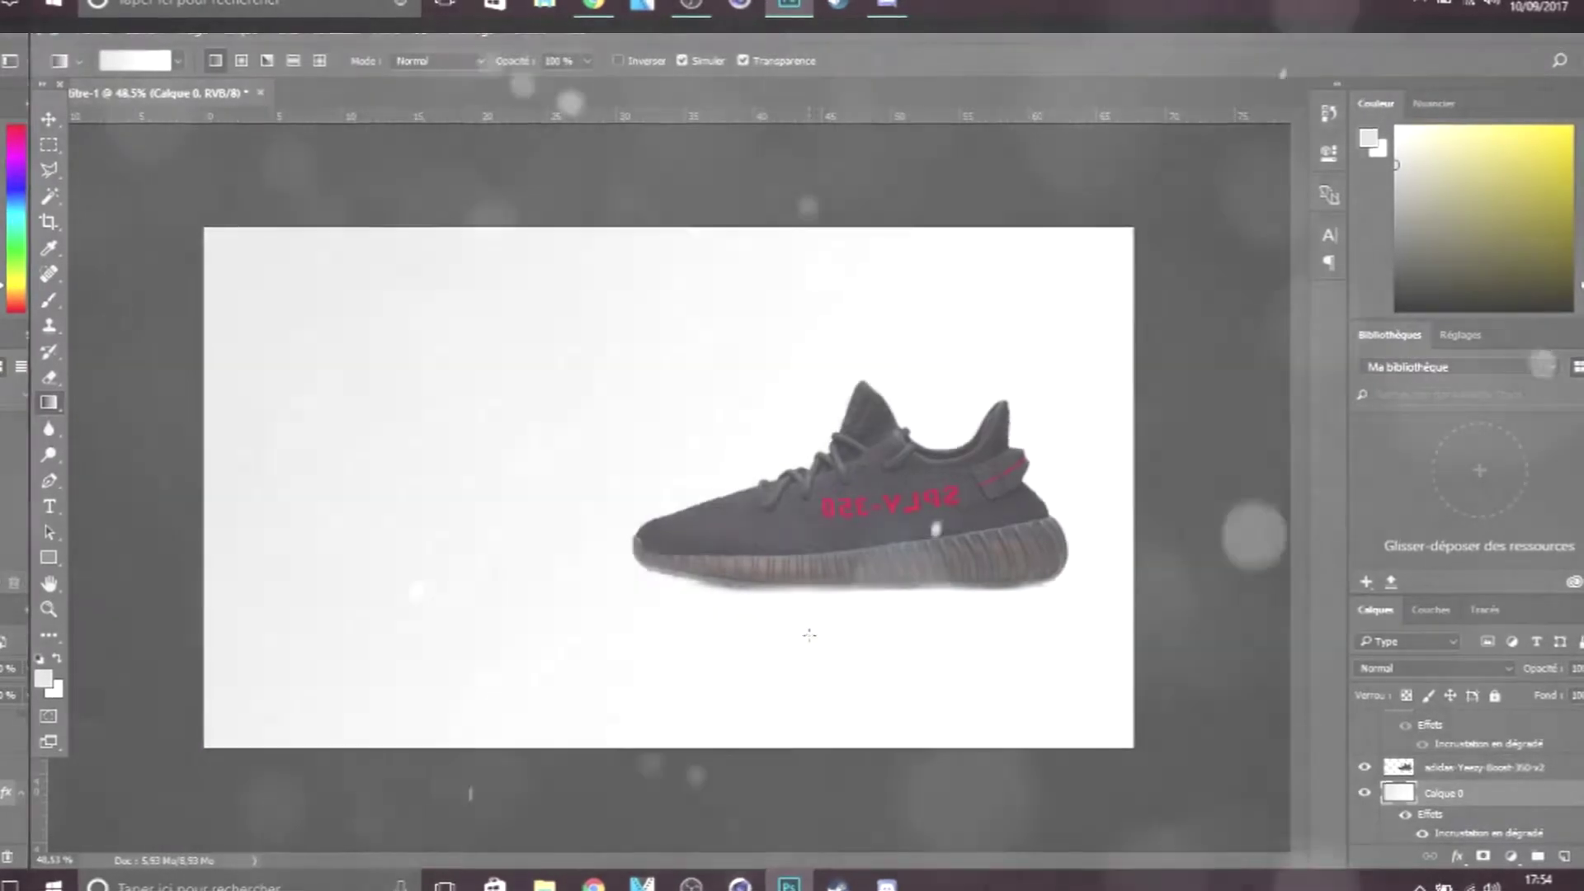
{"action": "left_click_drag", "start_coordinate": [517, 442], "coordinate": [1047, 683]}
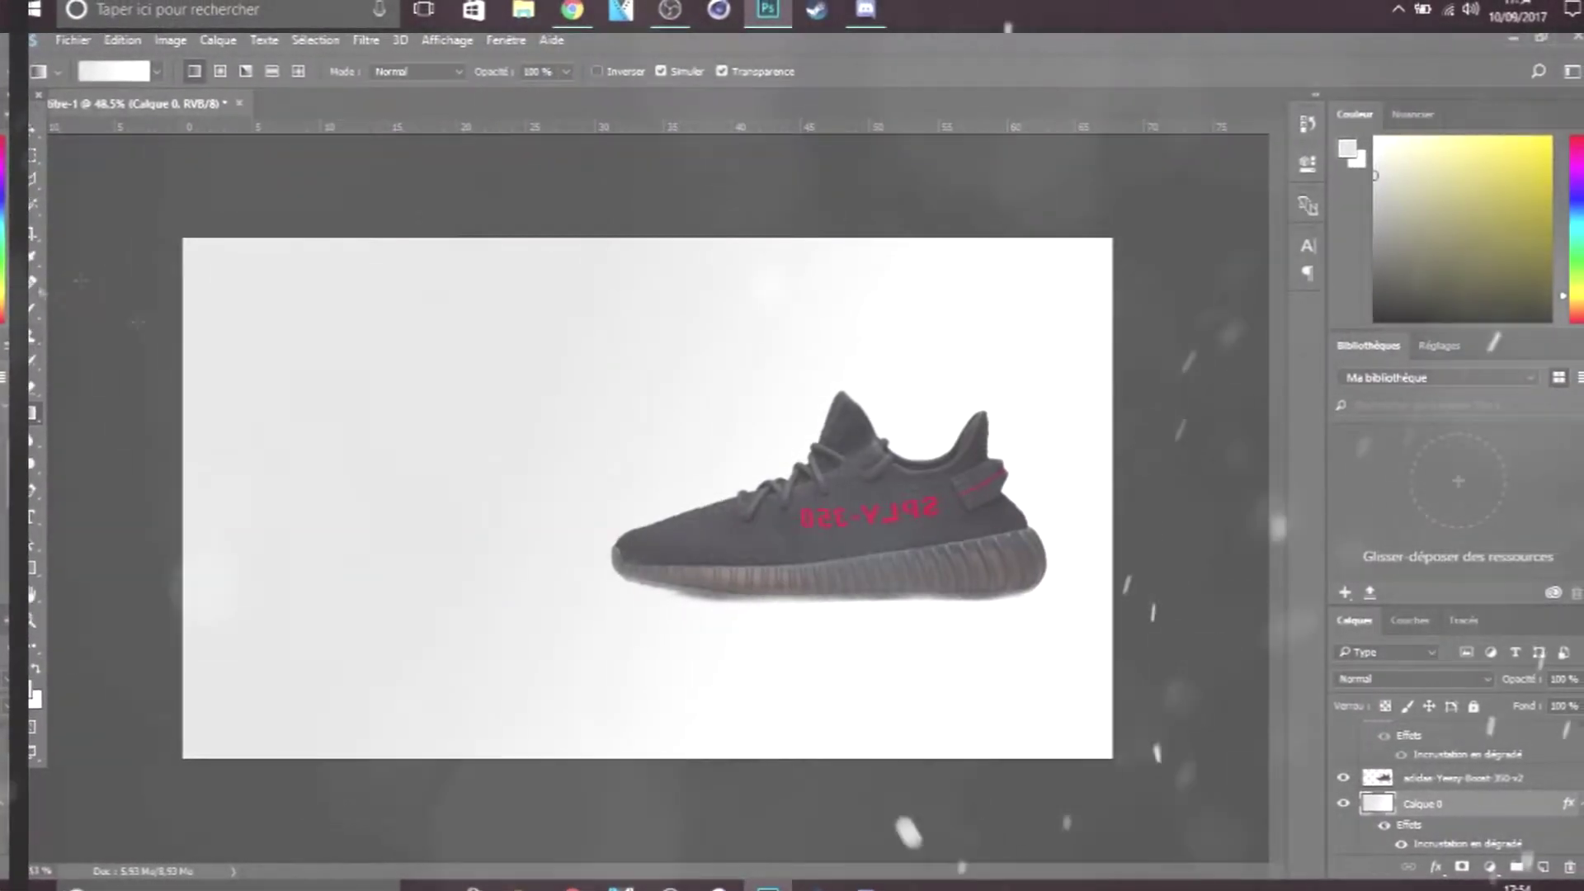
- Place the yeezy png as an embedded image and move the YEEZY wordmark left
{"action": "left_click", "coordinate": [73, 39]}
{"action": "left_click", "coordinate": [99, 407]}
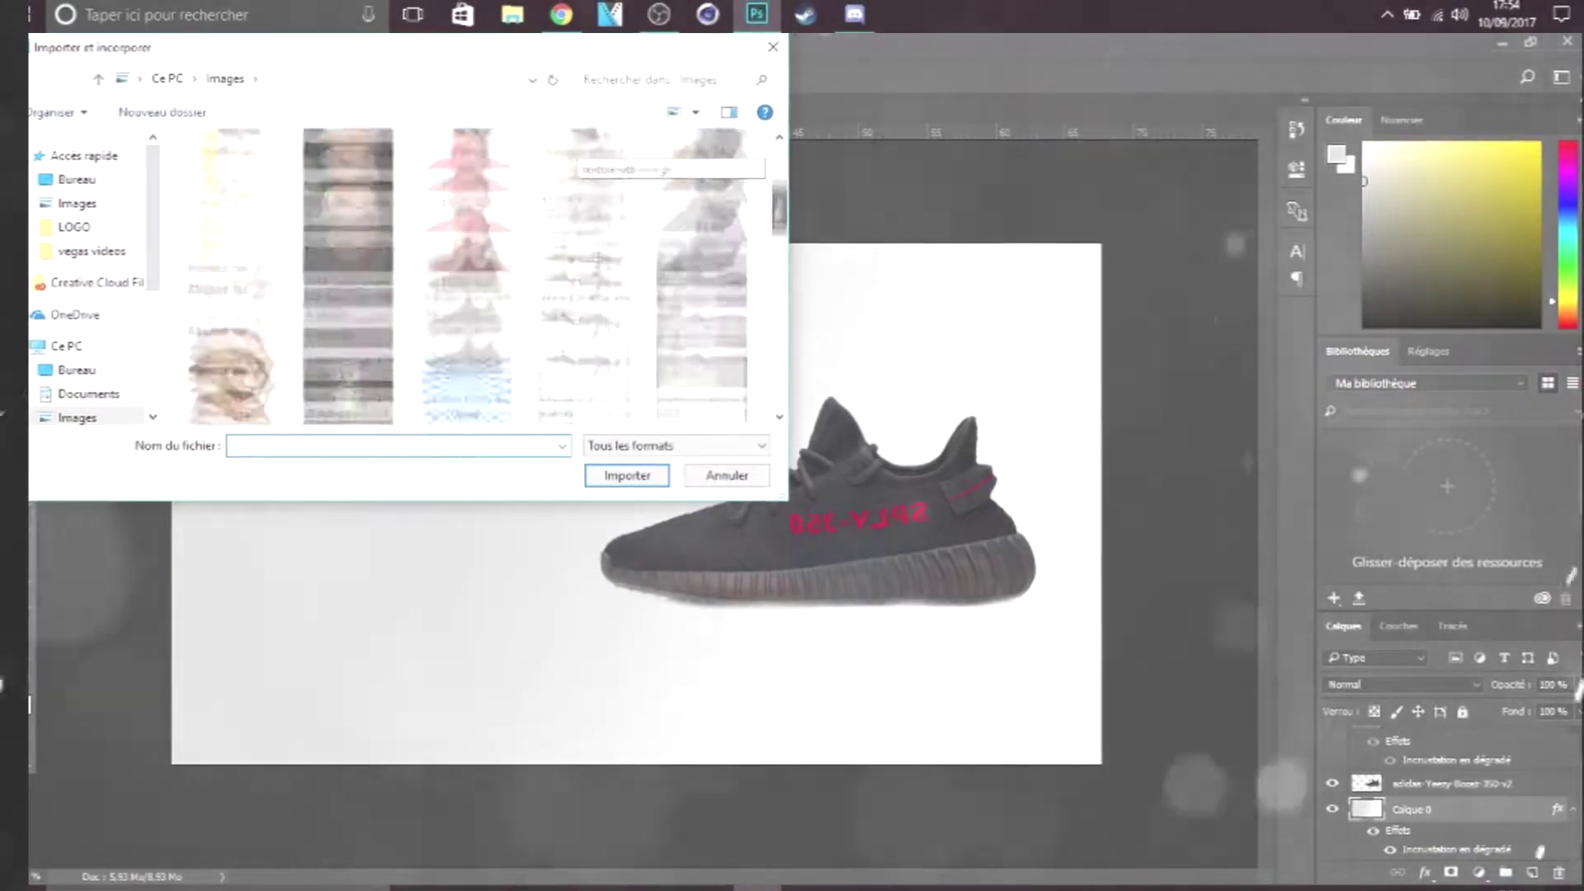
{"action": "left_click", "coordinate": [627, 476]}
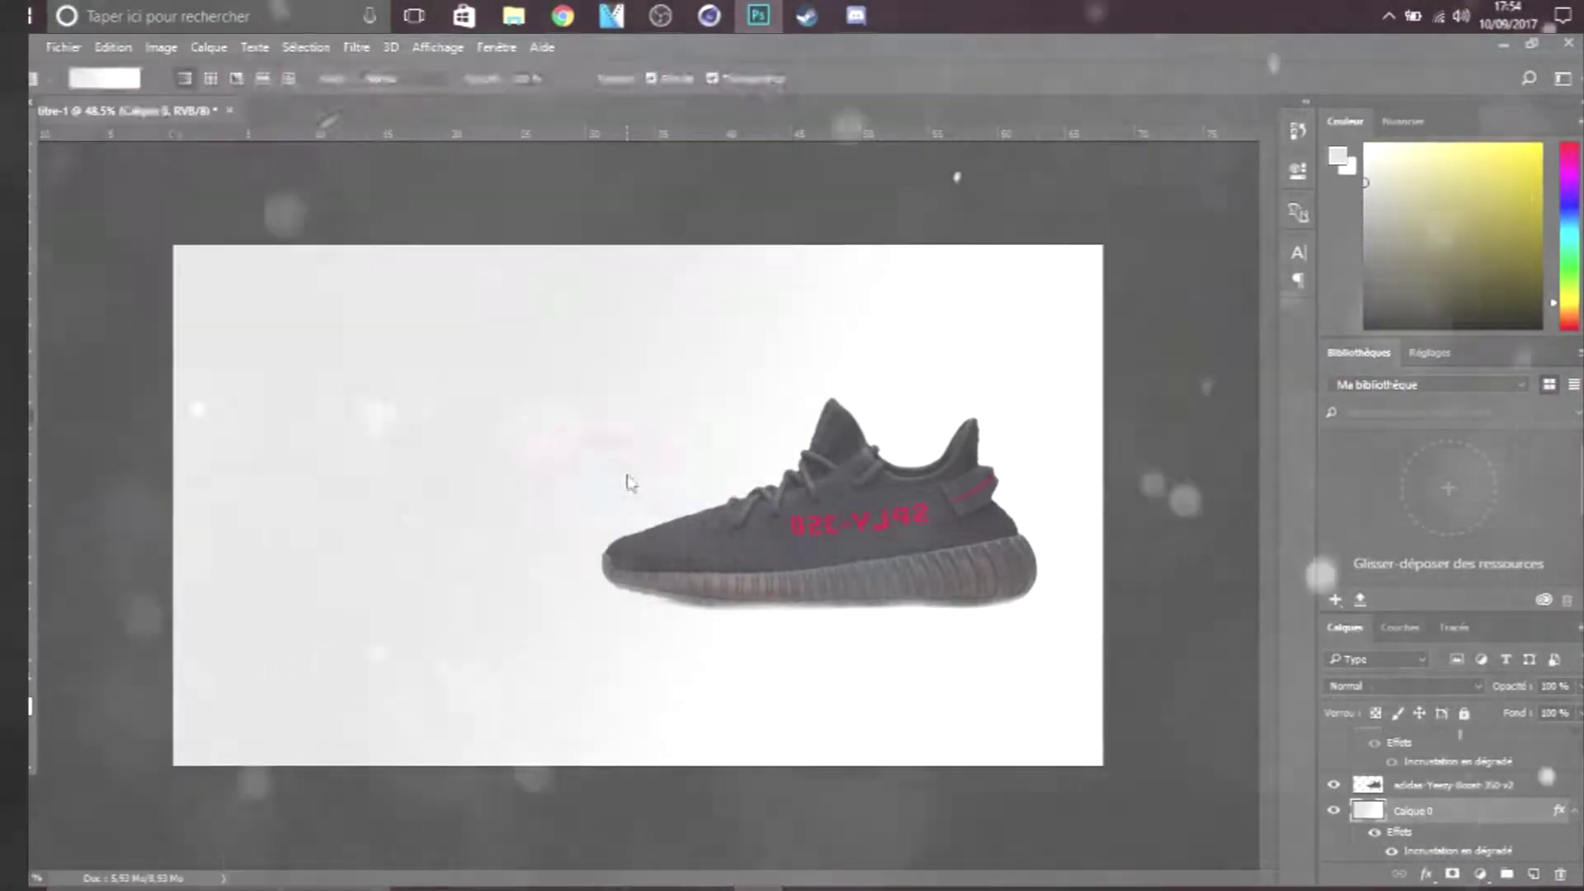
{"action": "left_click_drag", "start_coordinate": [363, 482], "coordinate": [338, 505]}
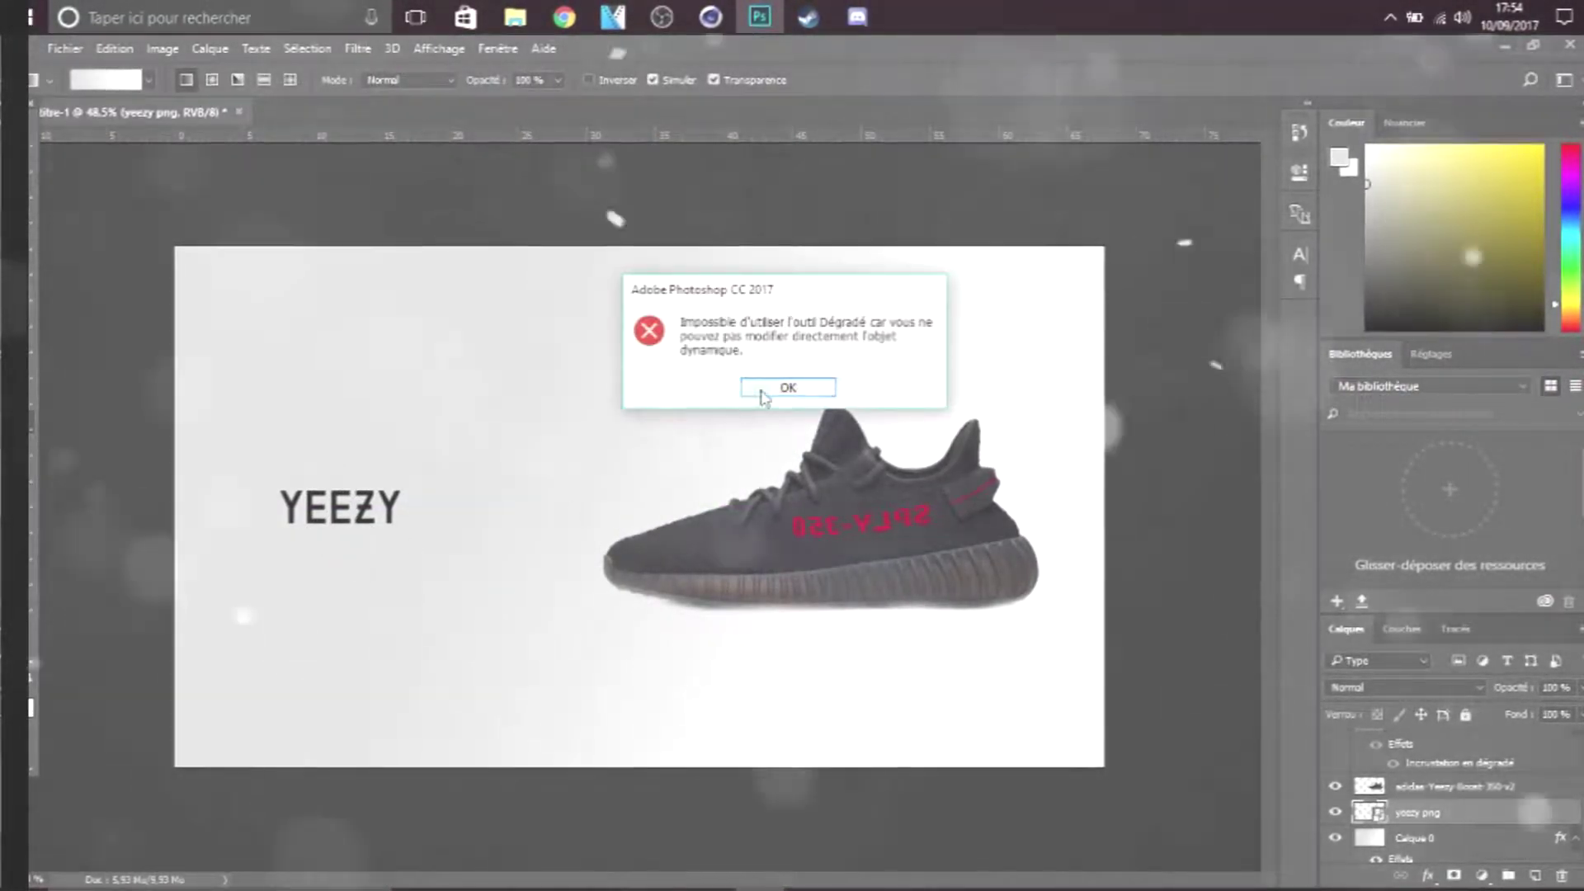
{"action": "left_click", "coordinate": [787, 387]}
{"action": "right_click", "coordinate": [1419, 812]}
{"action": "left_click", "coordinate": [1064, 416]}
{"action": "key", "text": "v"}
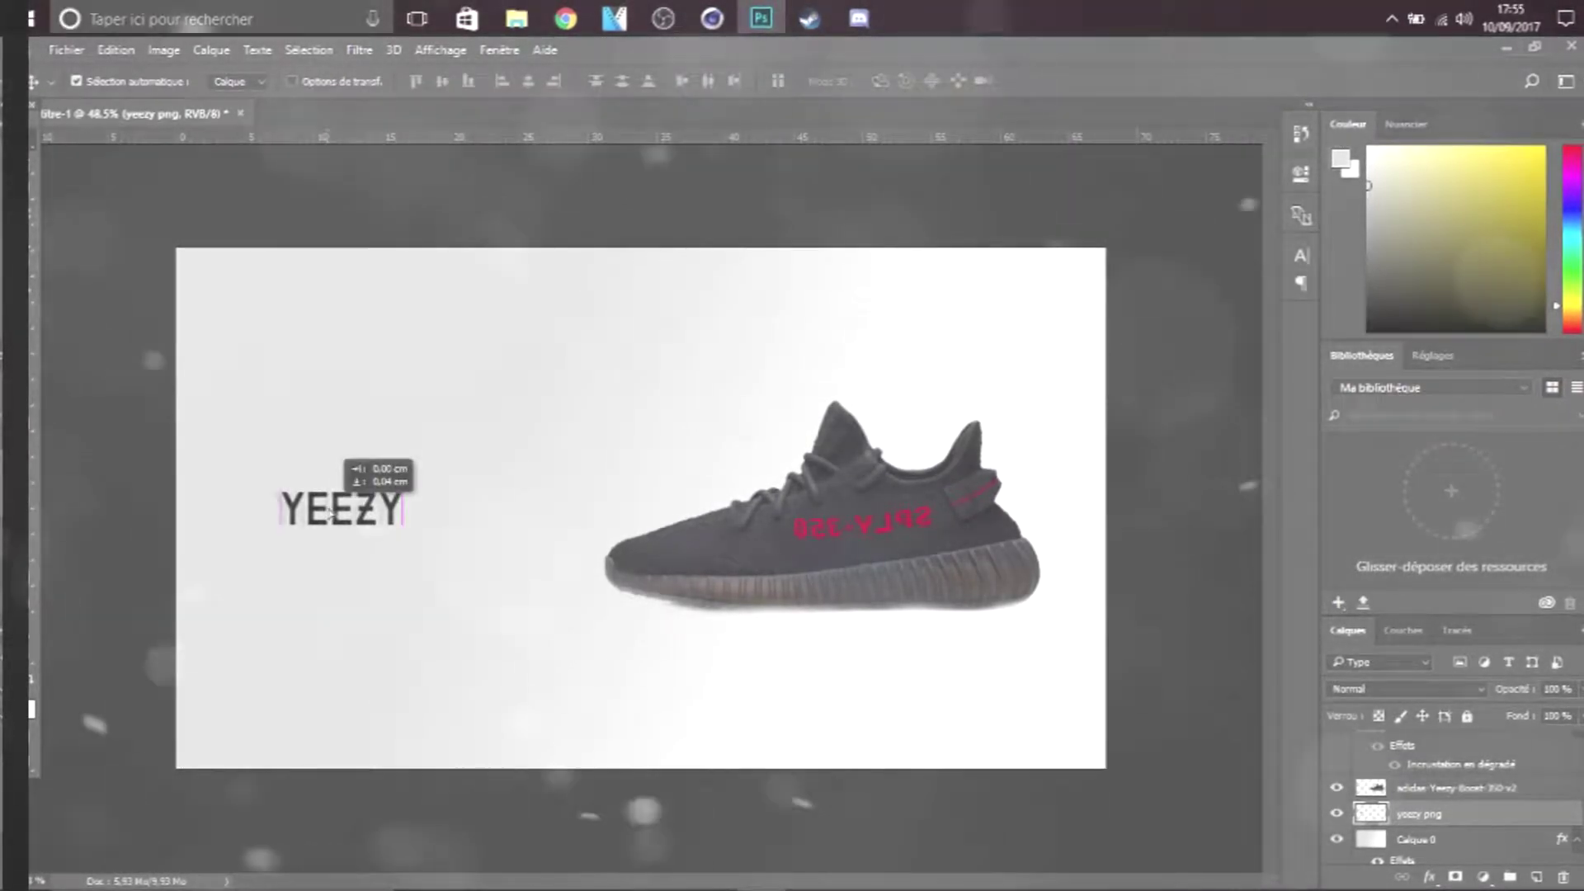
- Place the adidas logo in the centre and move the shoe off the adidas text
{"action": "left_click", "coordinate": [67, 50]}
{"action": "left_click", "coordinate": [187, 418]}
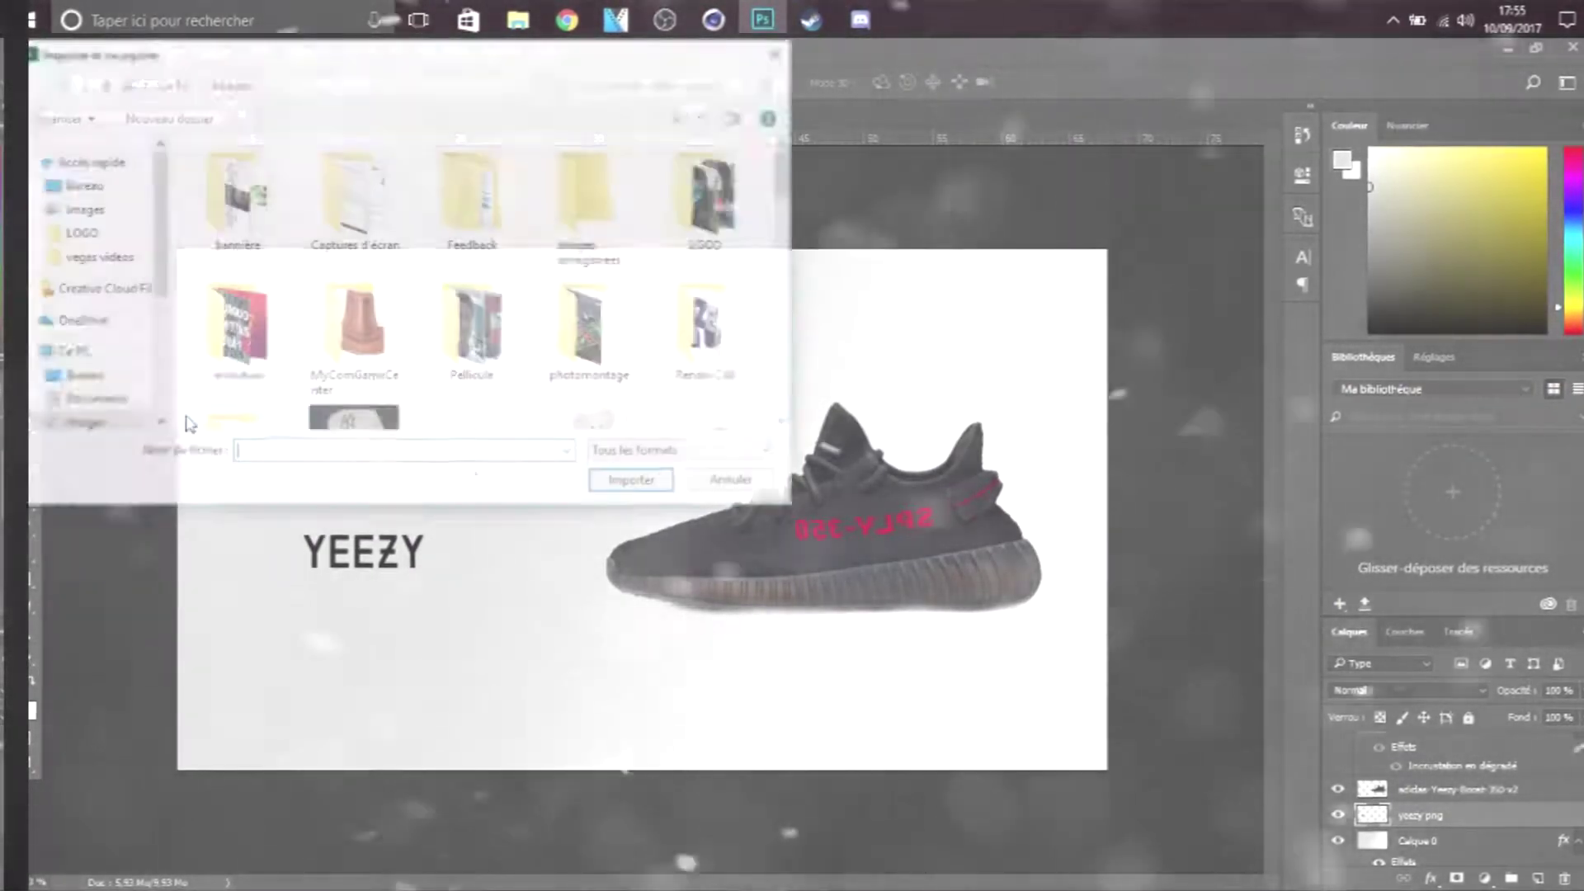
{"action": "left_click", "coordinate": [660, 485]}
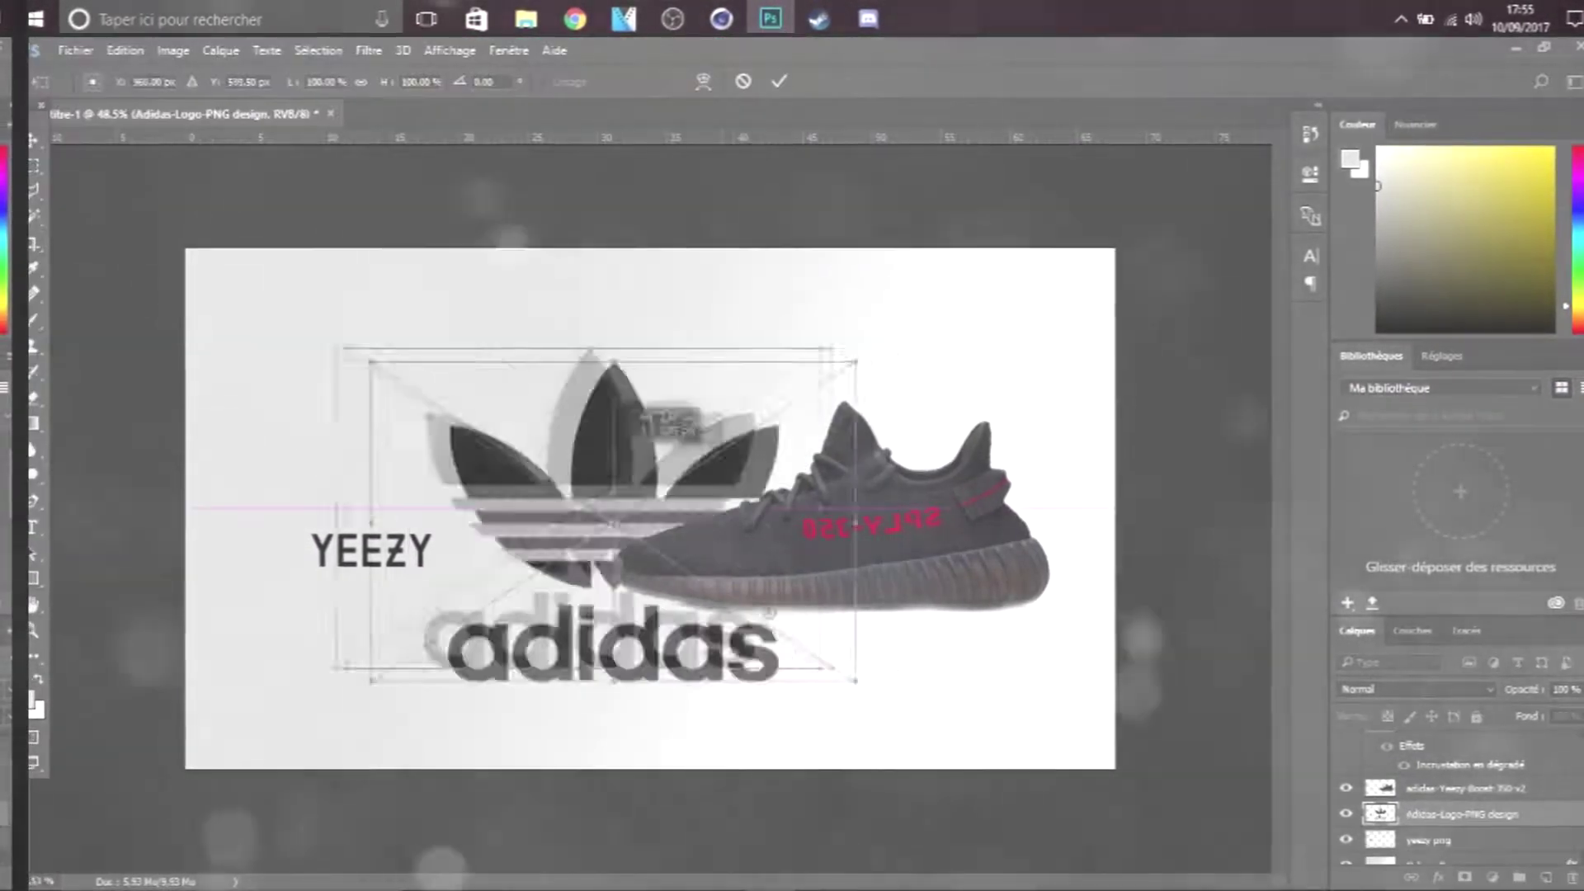
{"action": "left_click_drag", "start_coordinate": [635, 492], "coordinate": [662, 415]}
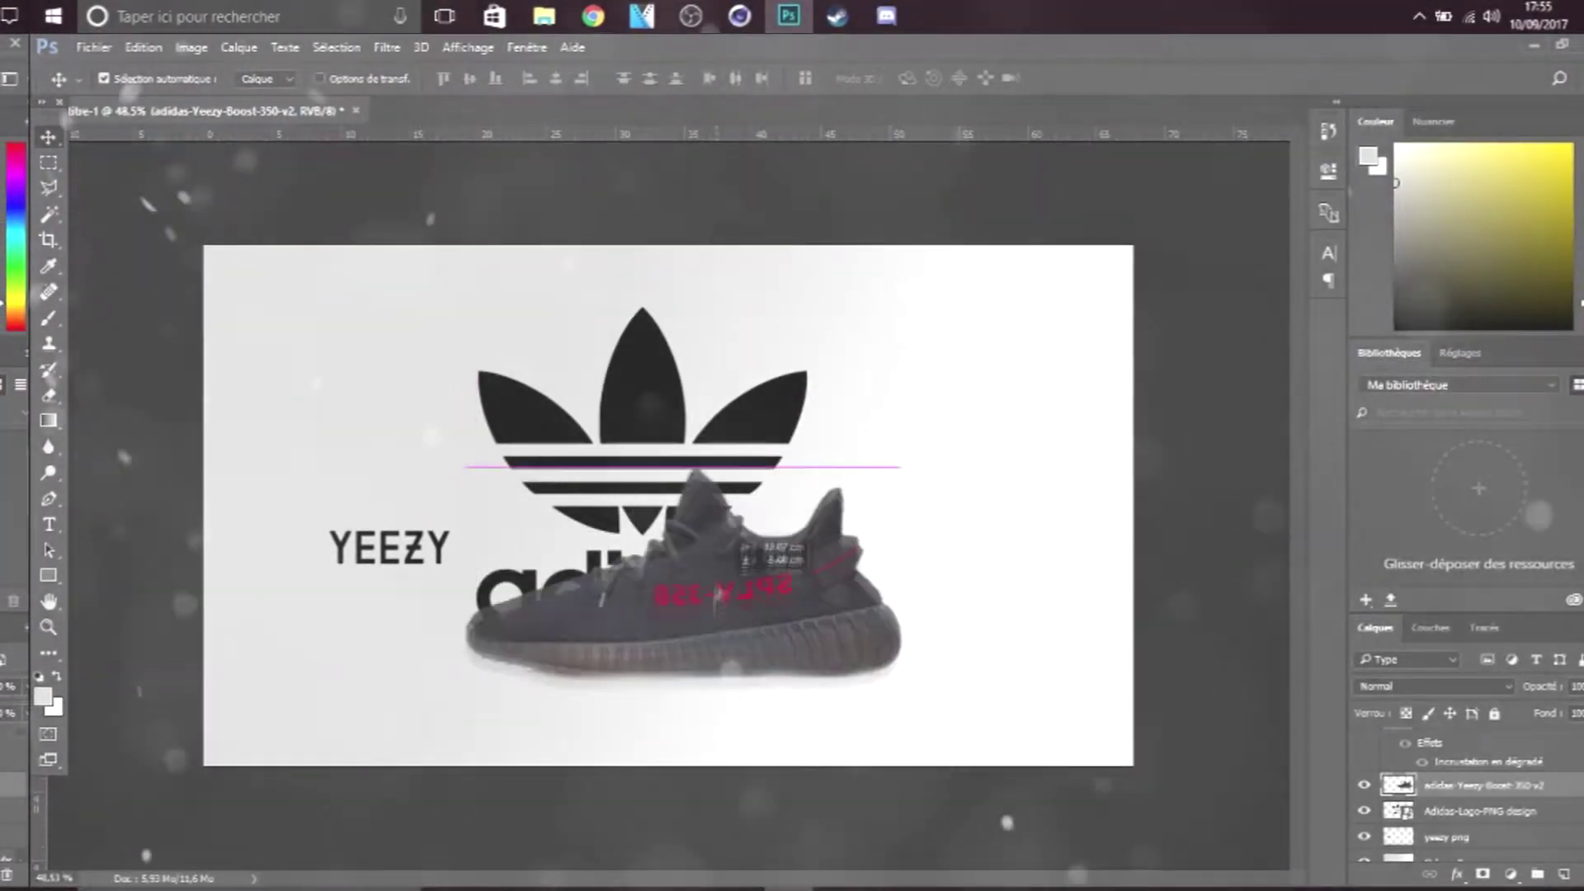
{"action": "left_click_drag", "start_coordinate": [719, 569], "coordinate": [781, 474]}
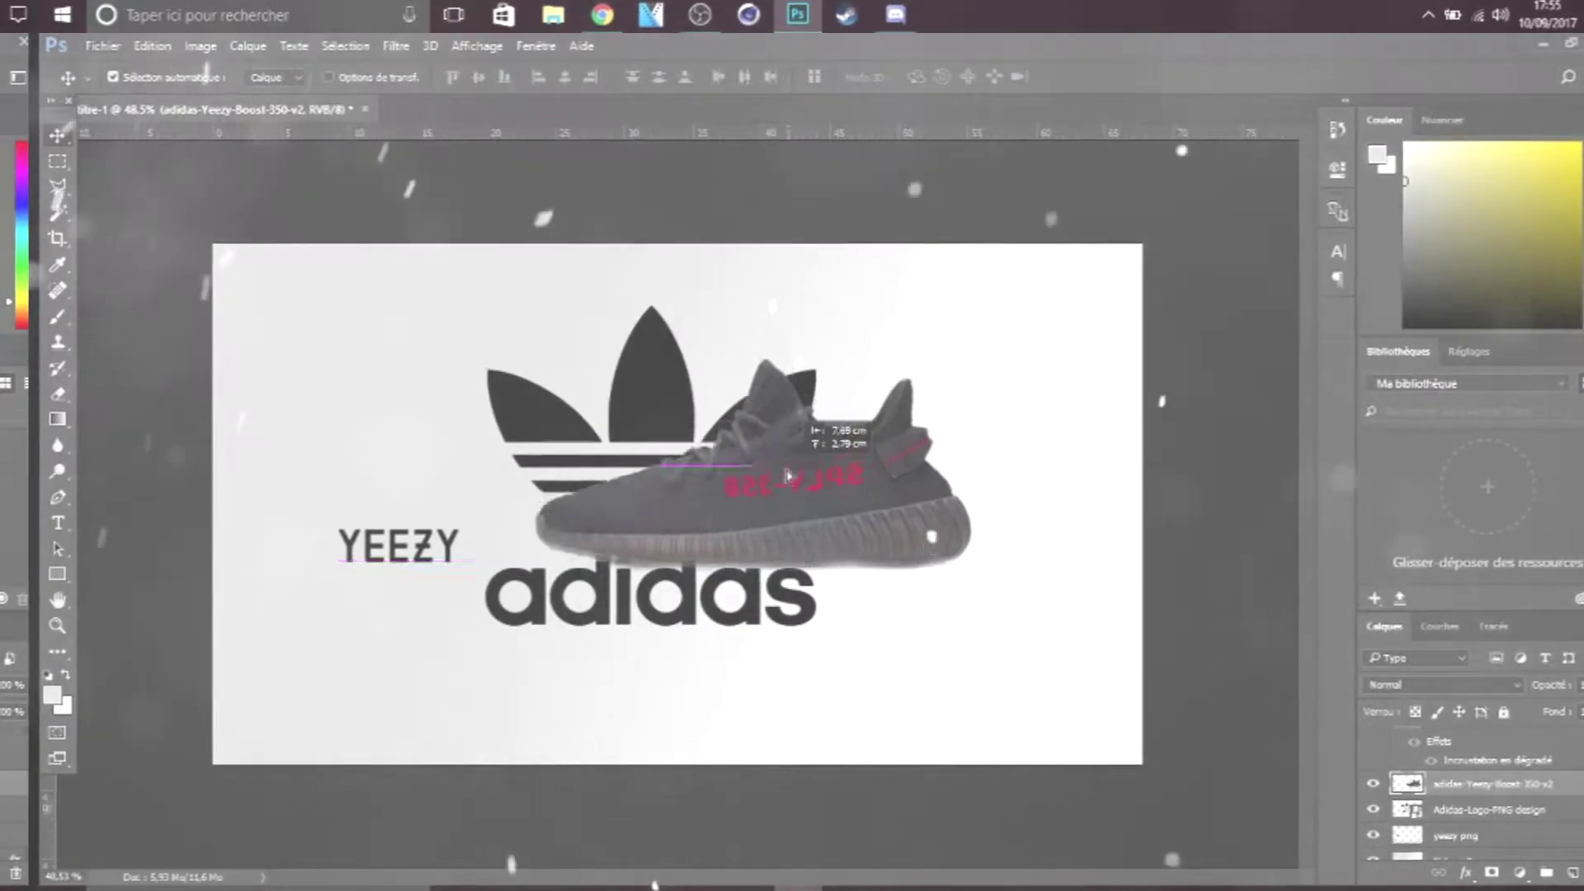
{"action": "left_click", "coordinate": [1476, 816]}
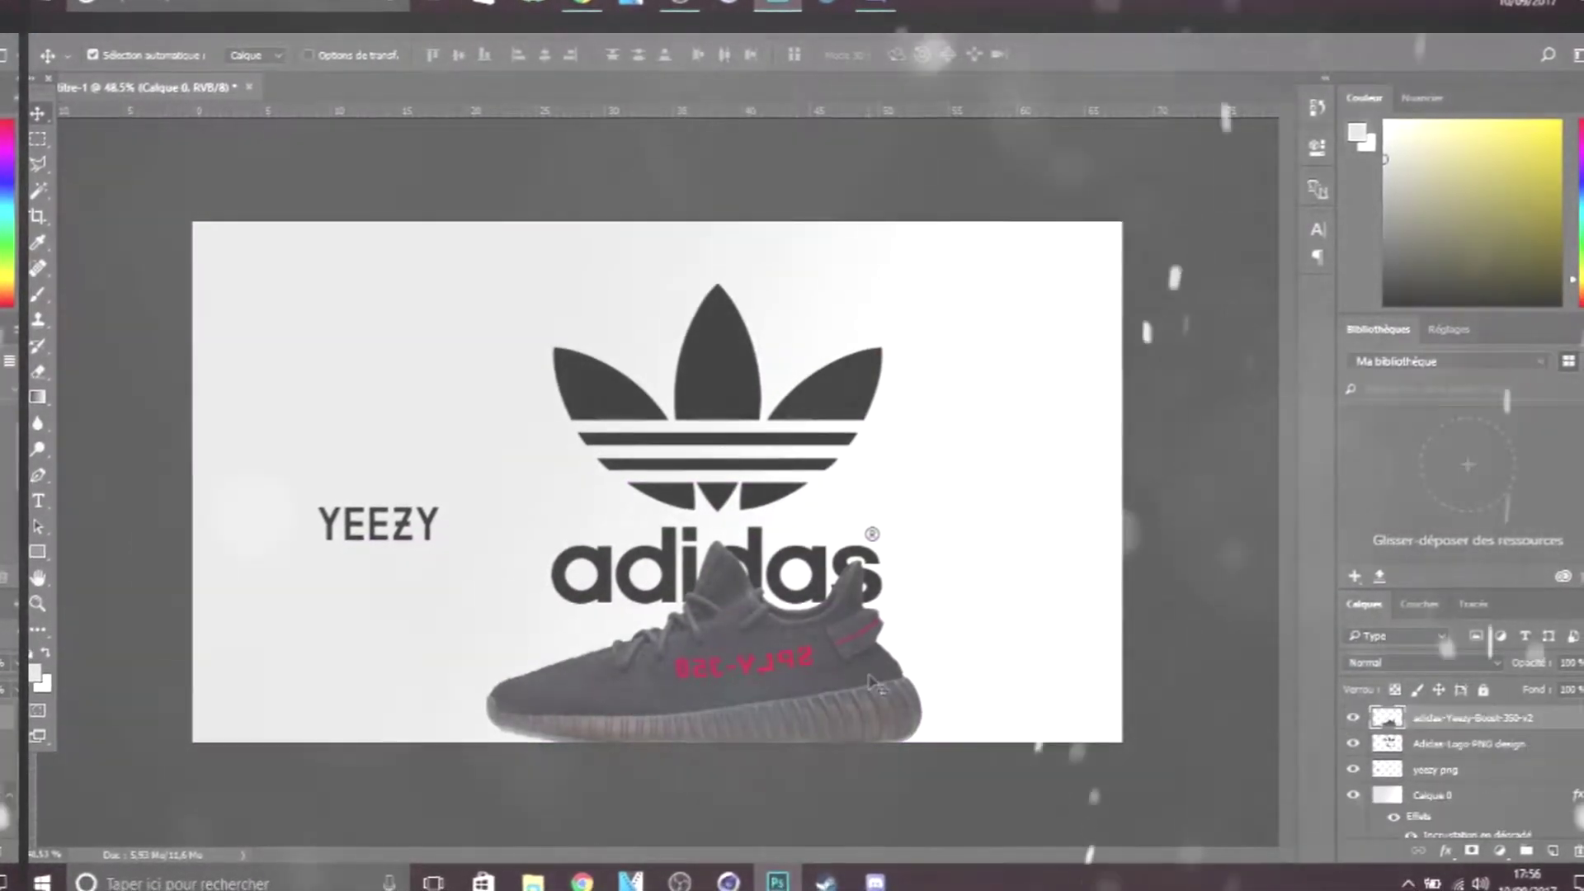
- Move the shoe back right and scale the adidas logo down above YEEZY
{"action": "left_click_drag", "start_coordinate": [870, 680], "coordinate": [953, 547]}
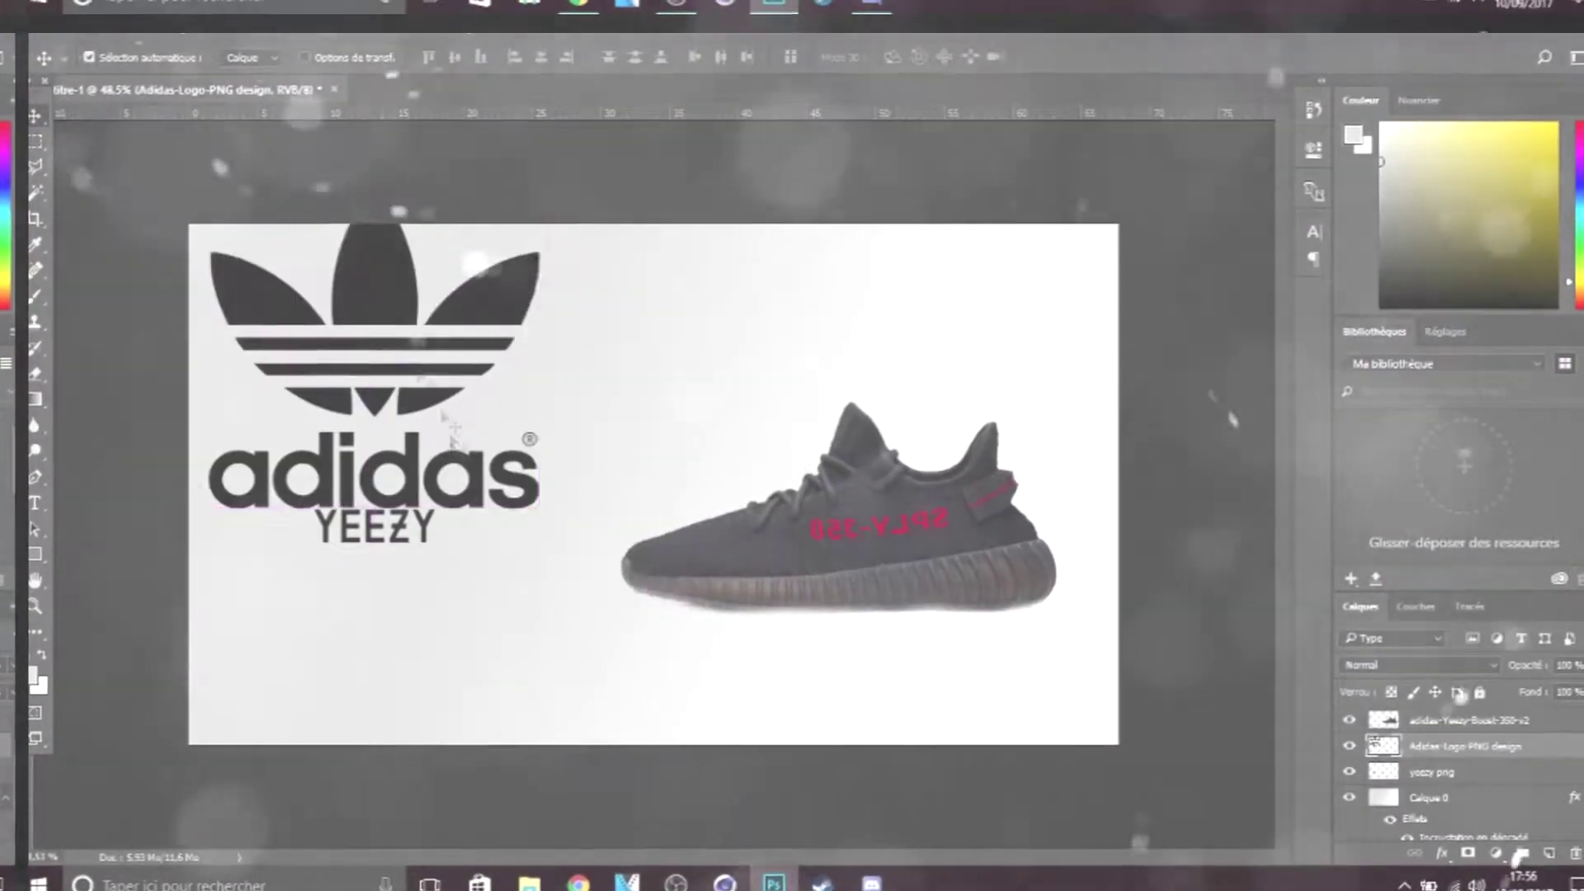
{"action": "key", "text": "ctrl+t"}
{"action": "left_click_drag", "start_coordinate": [932, 619], "coordinate": [735, 462]}
{"action": "left_click_drag", "start_coordinate": [705, 371], "coordinate": [445, 416]}
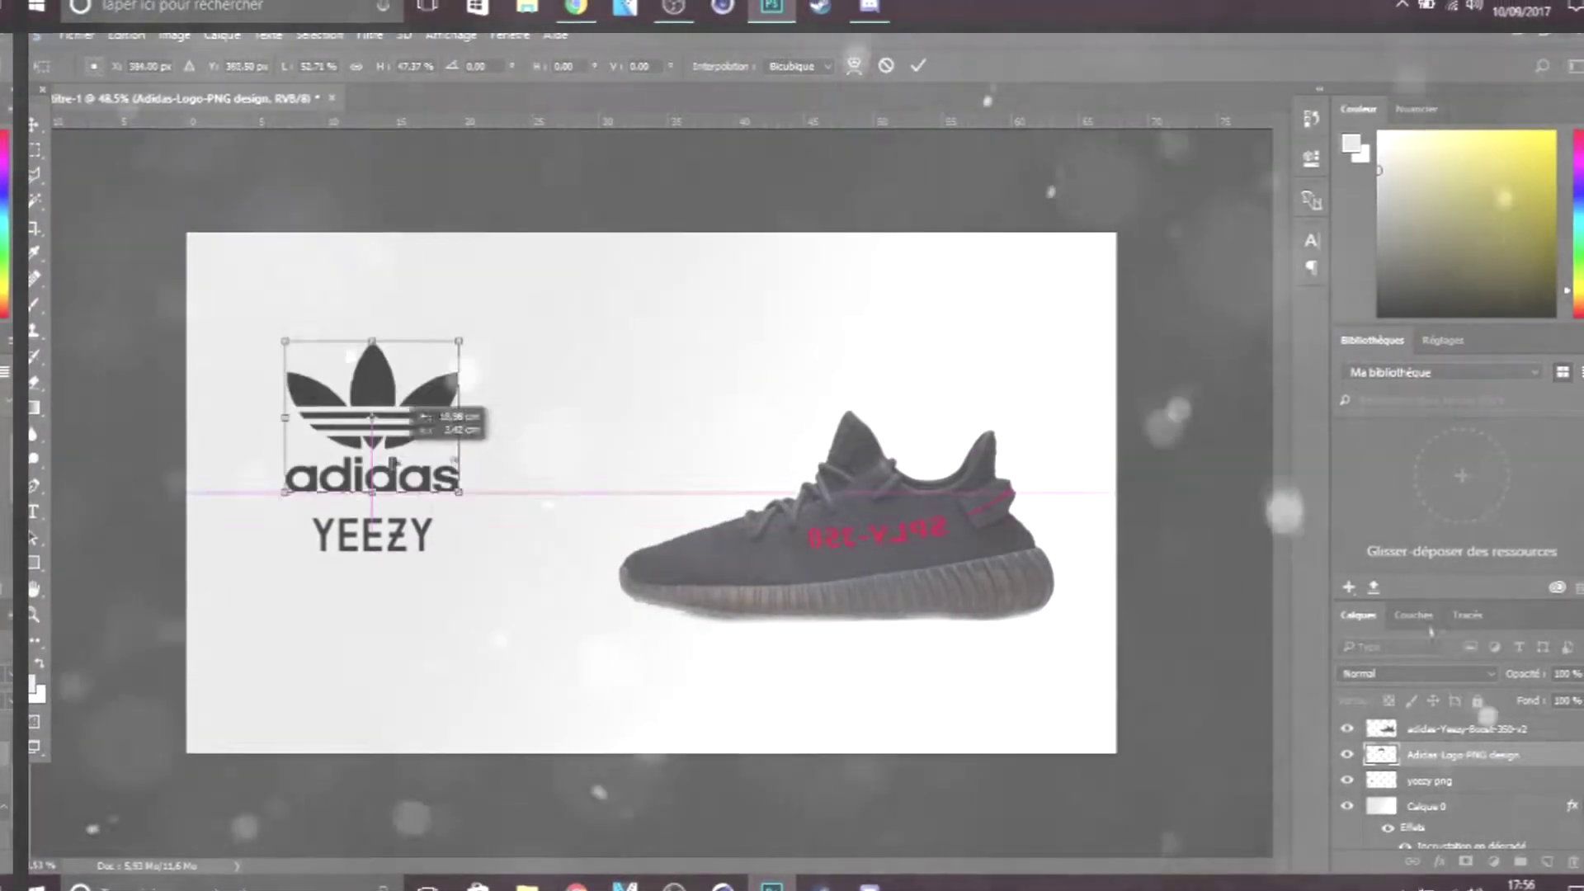
{"action": "left_click_drag", "start_coordinate": [462, 507], "coordinate": [435, 493]}
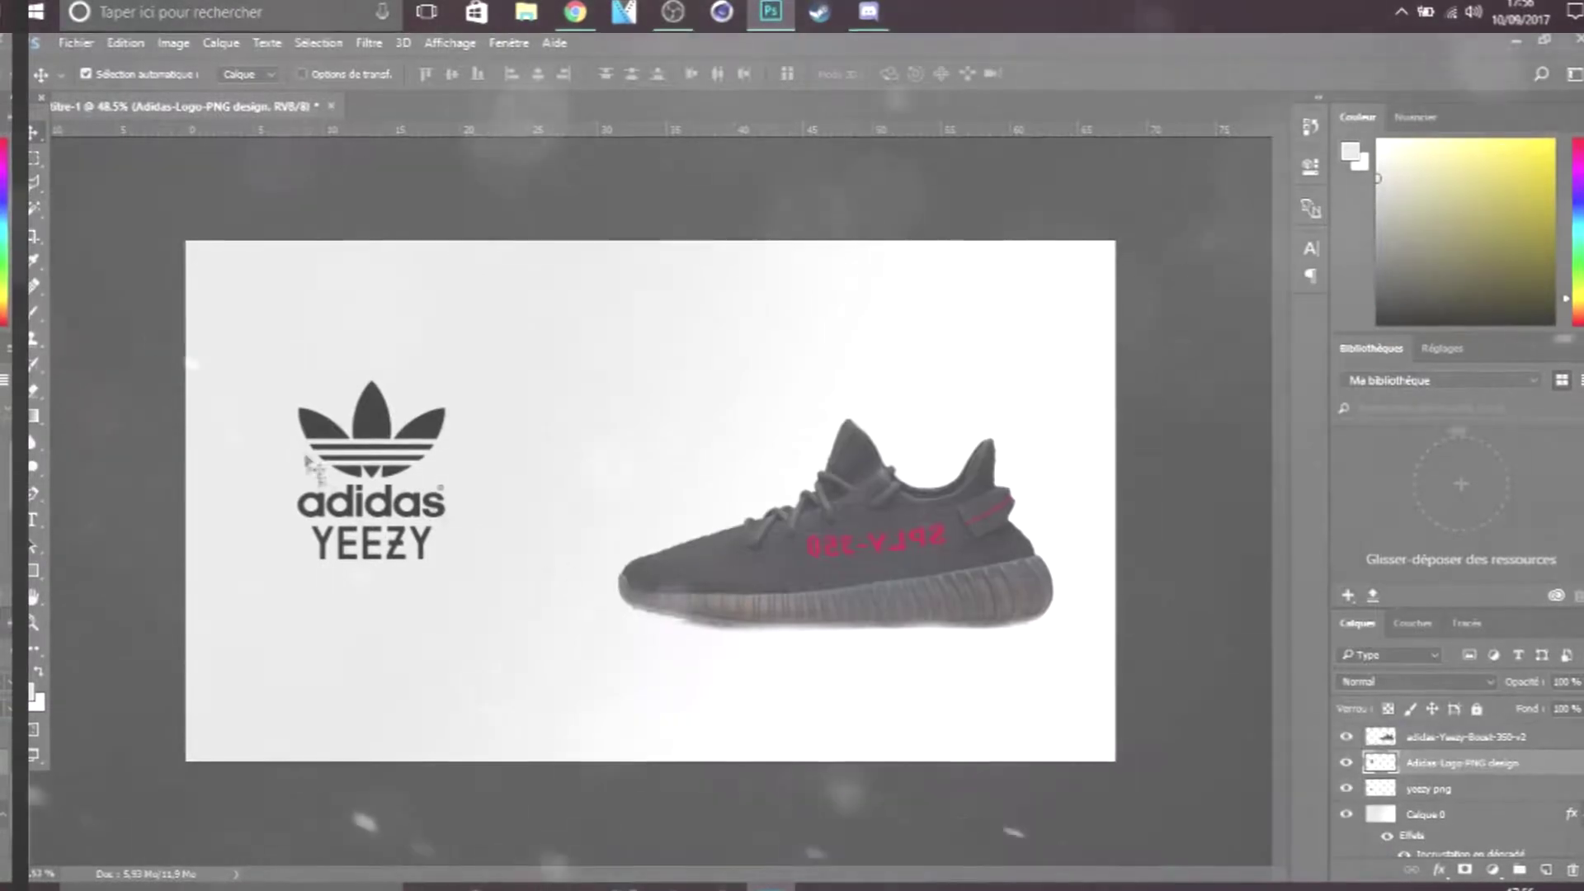
- Lasso-copy the trefoil onto a new layer, shrink it and place it bottom-left
{"action": "key", "text": "l"}
{"action": "scroll", "coordinate": [592, 514], "scroll_direction": "up", "scroll_amount": 3}
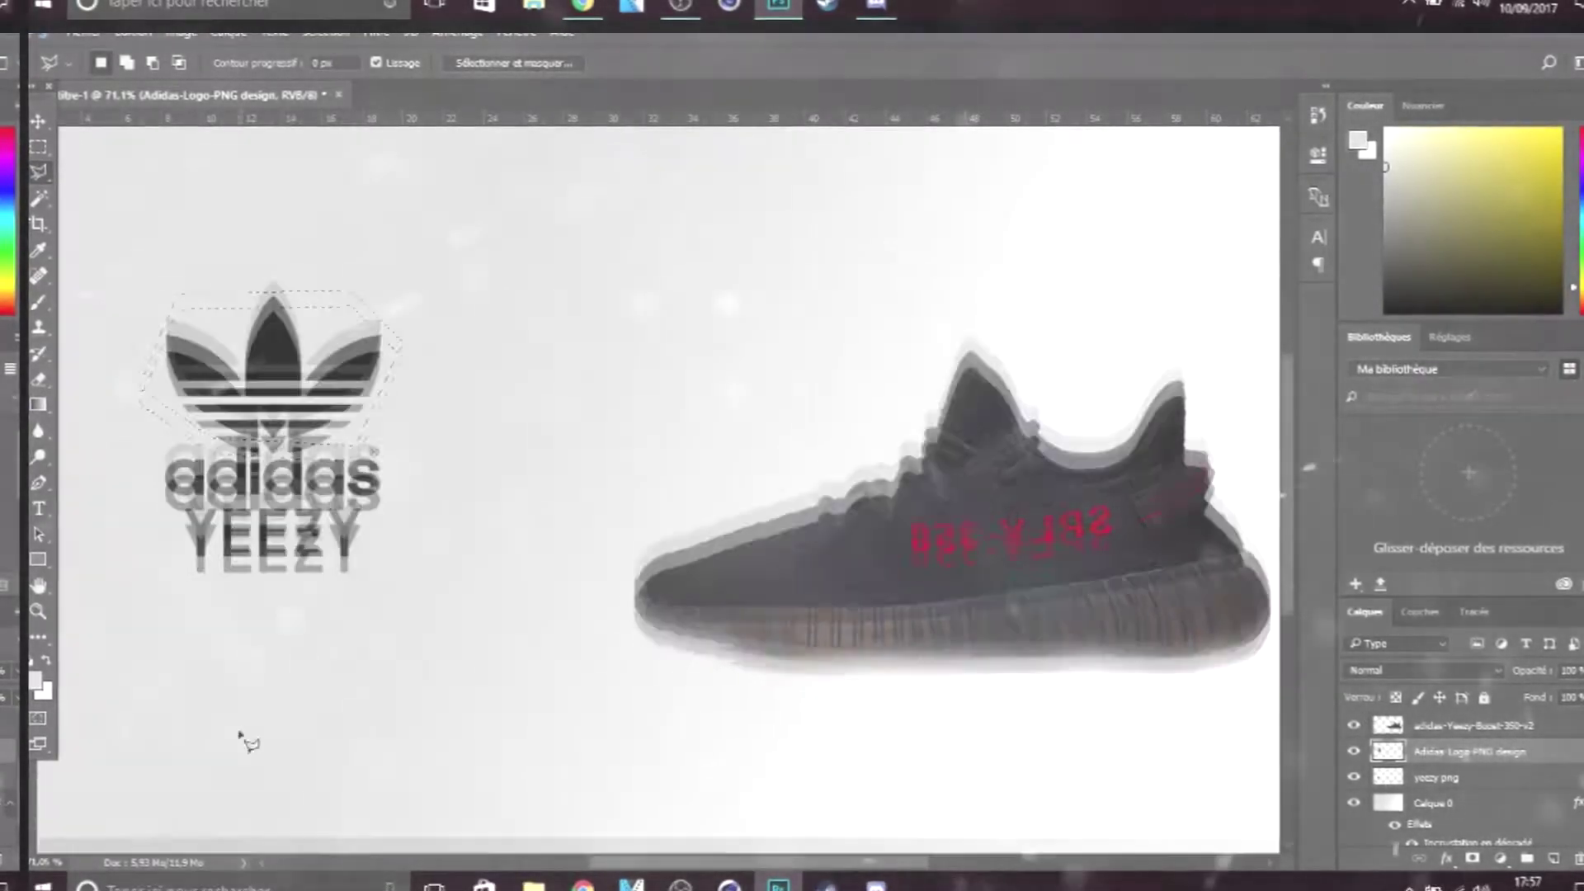
{"action": "scroll", "coordinate": [247, 742], "scroll_direction": "down", "scroll_amount": 3}
{"action": "scroll", "coordinate": [446, 736], "scroll_direction": "left", "scroll_amount": 5}
{"action": "key", "text": "ctrl+v"}
{"action": "key", "text": "ctrl+t"}
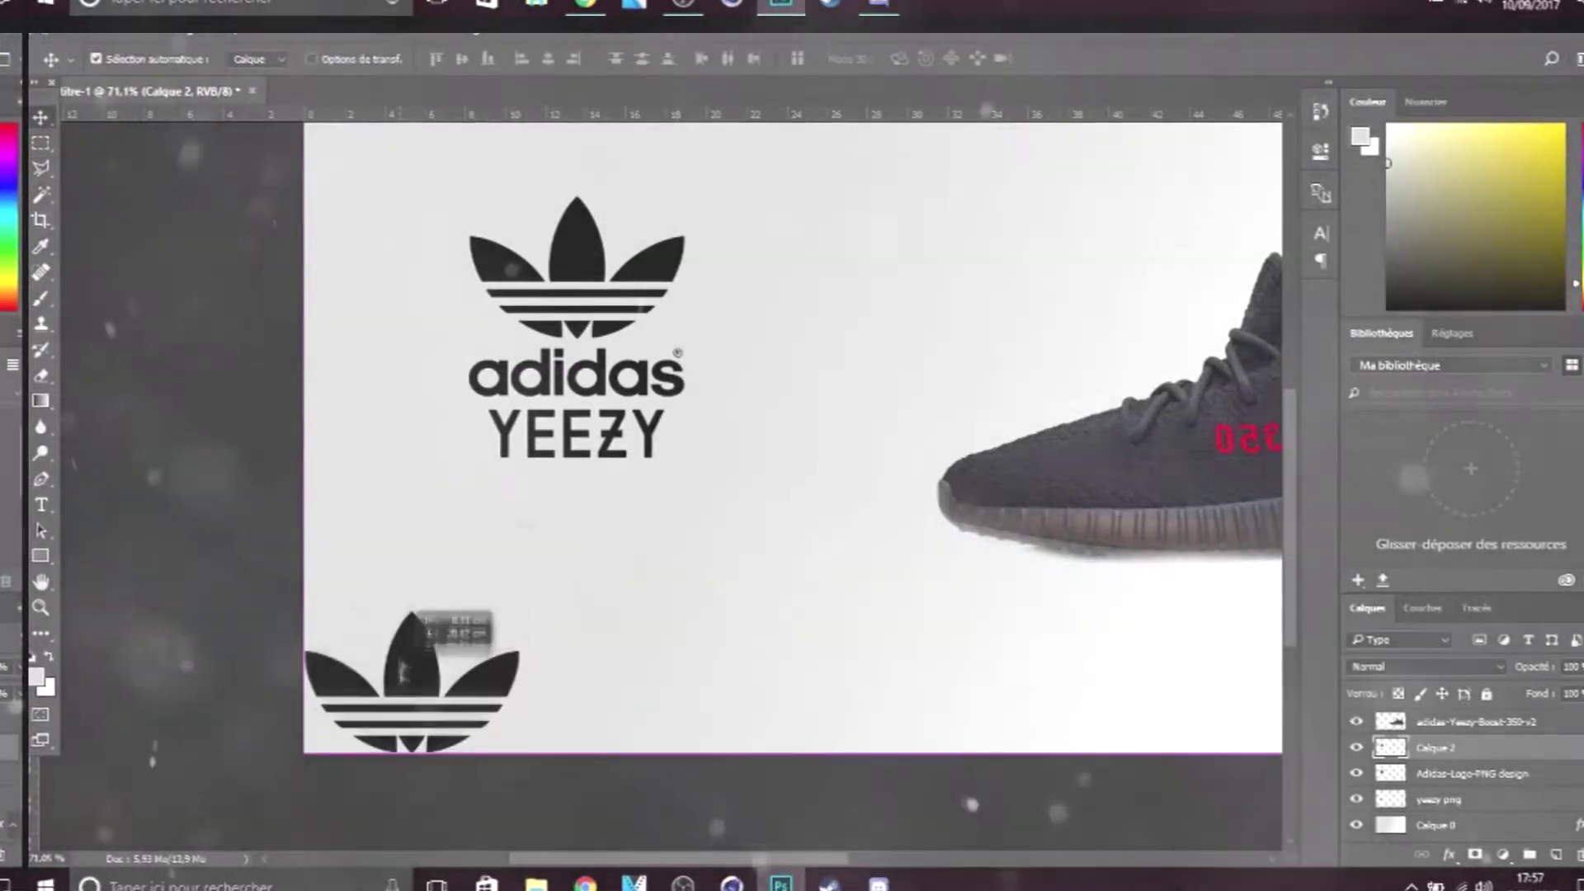
{"action": "left_click_drag", "start_coordinate": [521, 746], "coordinate": [384, 678]}
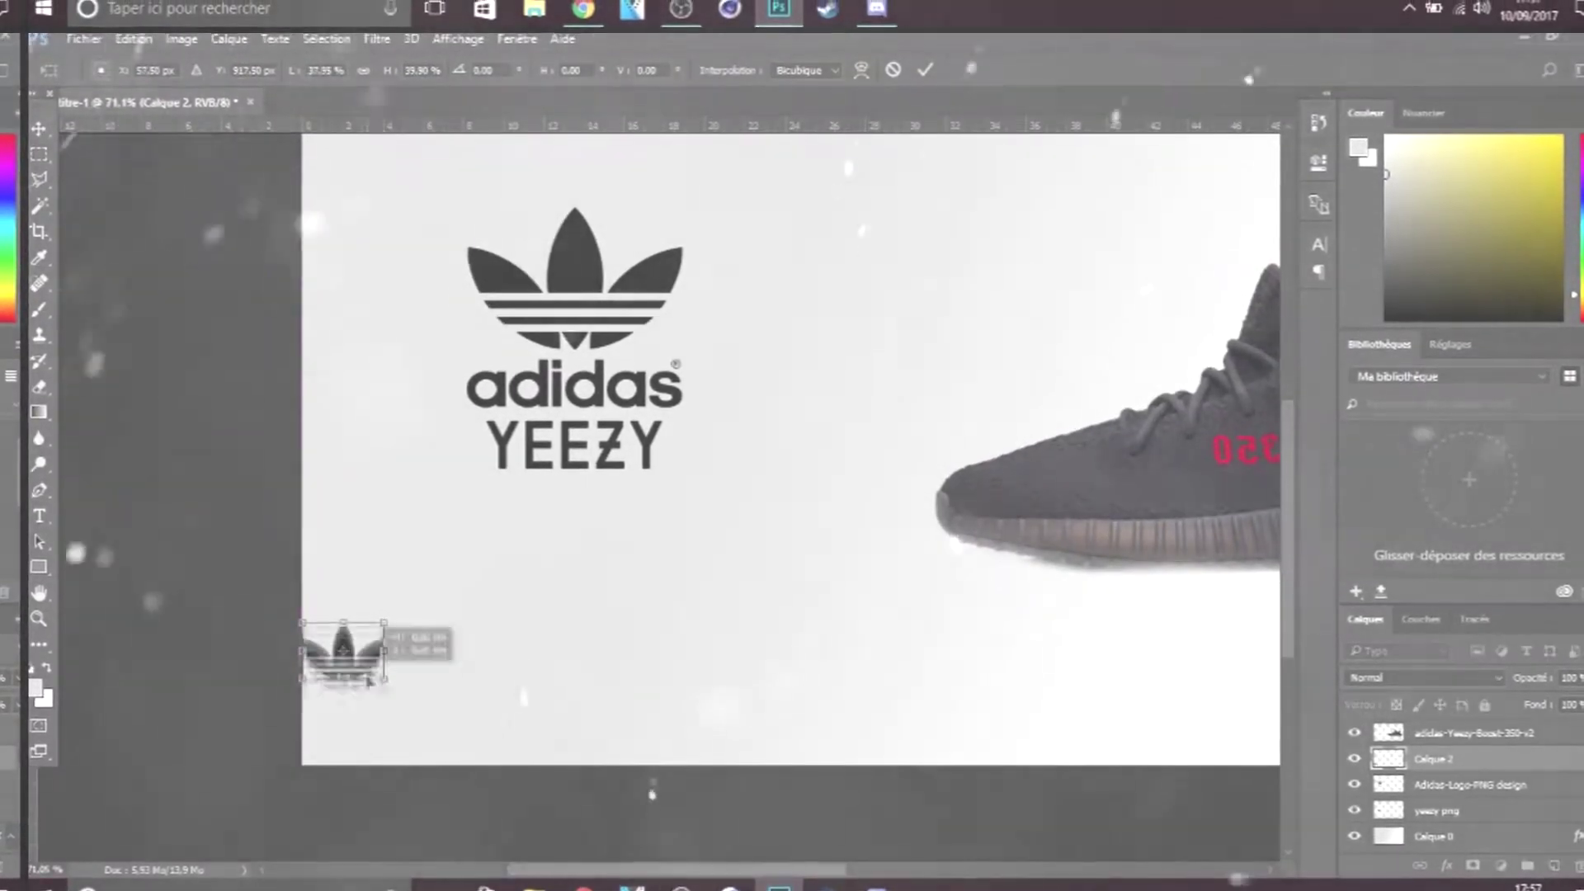
{"action": "left_click_drag", "start_coordinate": [352, 751], "coordinate": [378, 753]}
- Select the shoe layer from the list of layers stacked under it
{"action": "scroll", "coordinate": [560, 652], "scroll_direction": "down", "scroll_amount": 2}
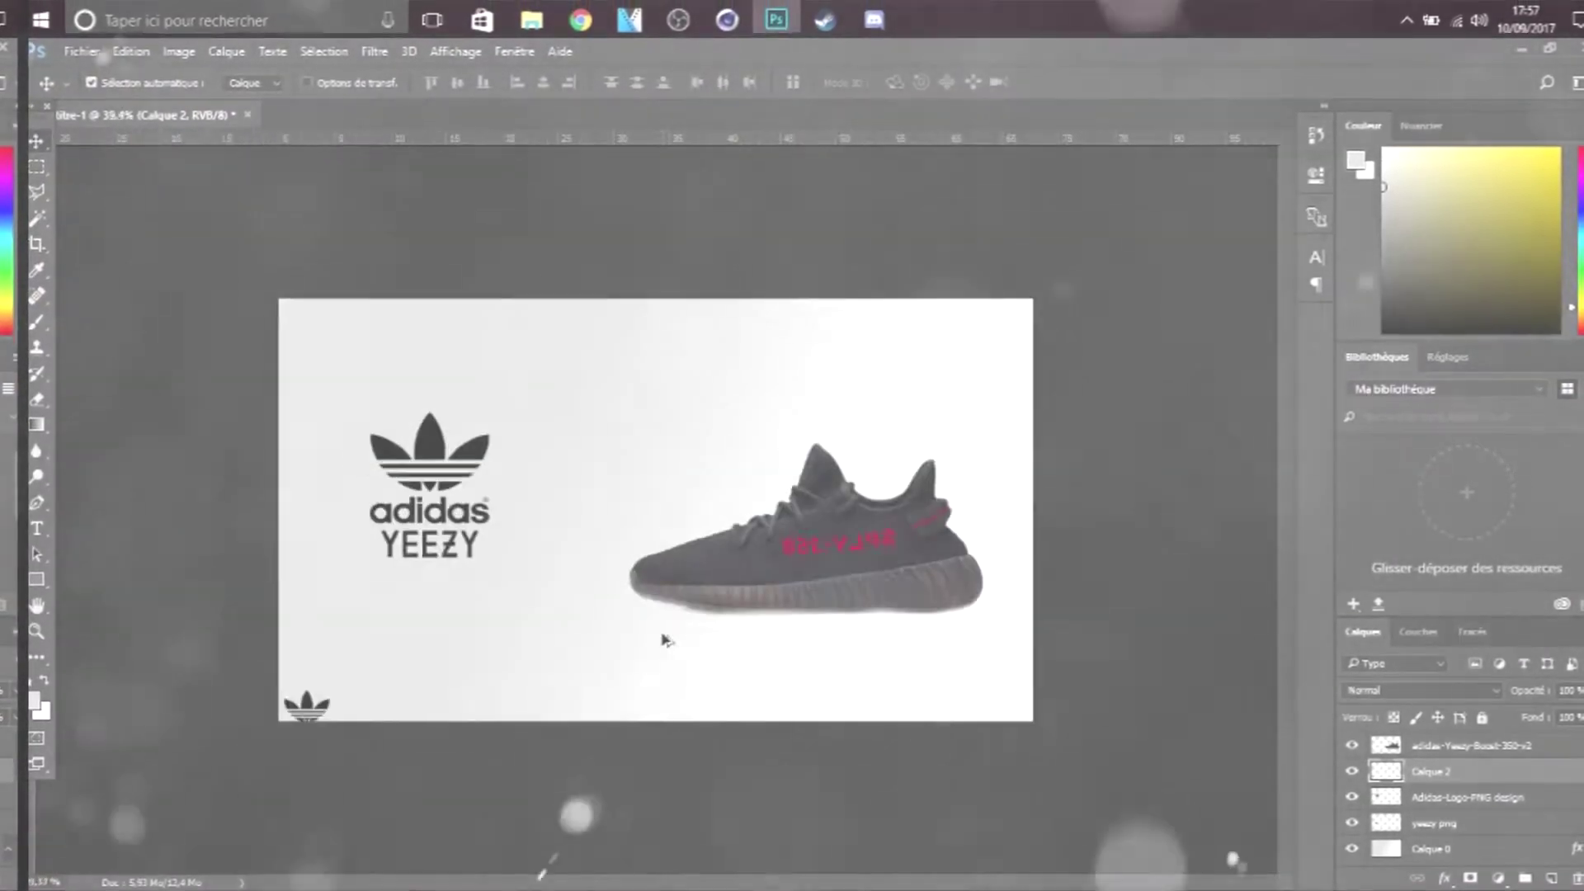
{"action": "scroll", "coordinate": [667, 523], "scroll_direction": "up", "scroll_amount": 1}
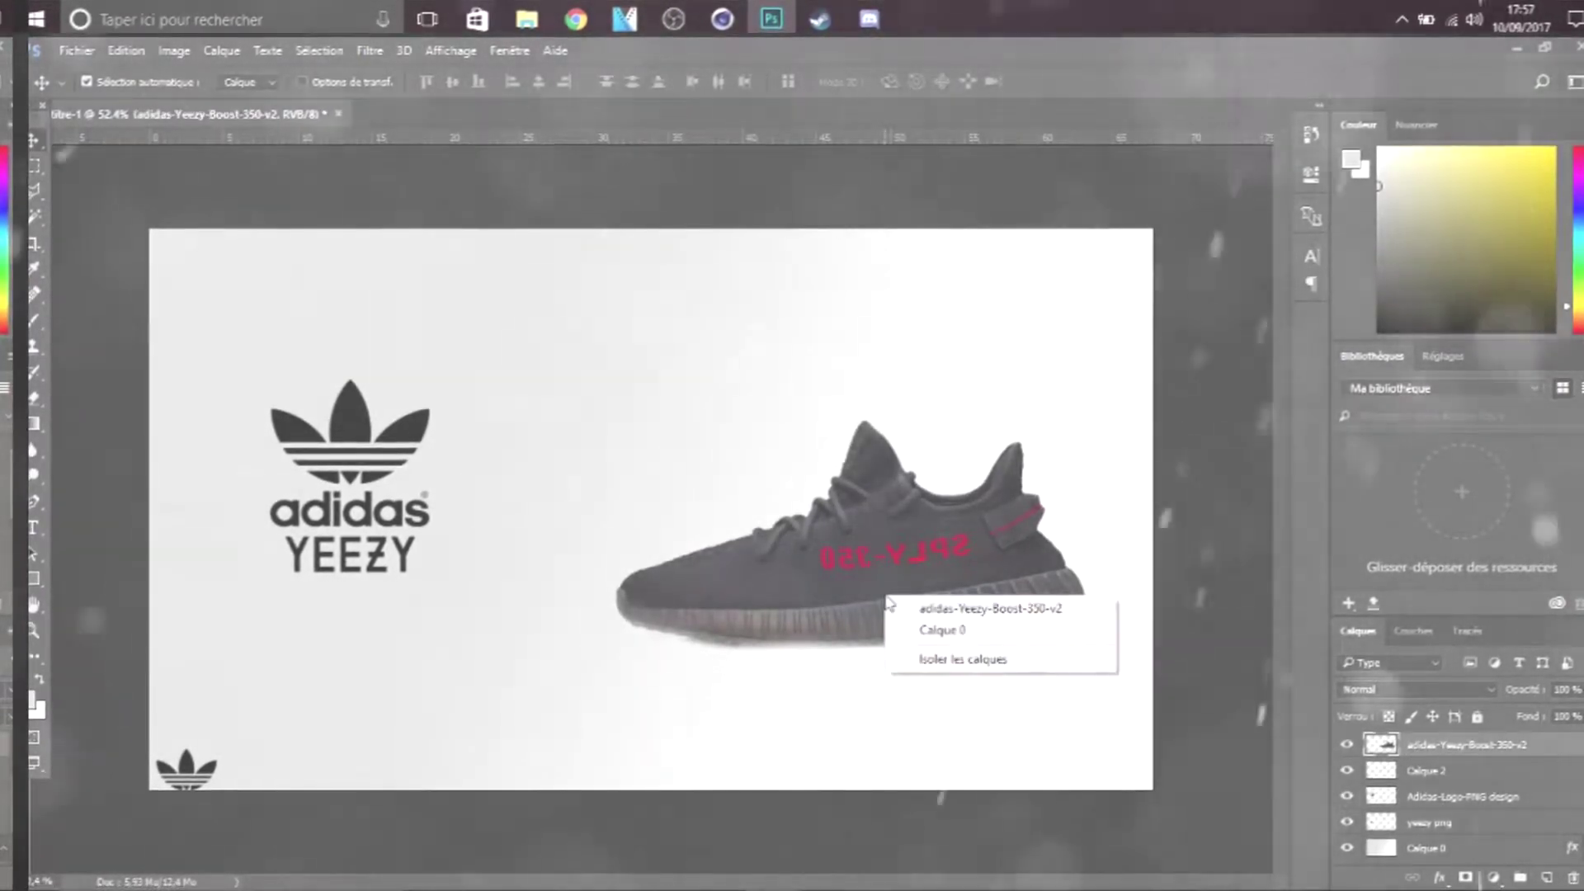
{"action": "right_click", "coordinate": [851, 652]}
{"action": "right_click", "coordinate": [740, 528]}
{"action": "left_click", "coordinate": [1409, 747]}
{"action": "right_click", "coordinate": [1409, 747]}
{"action": "key", "text": "Escape"}
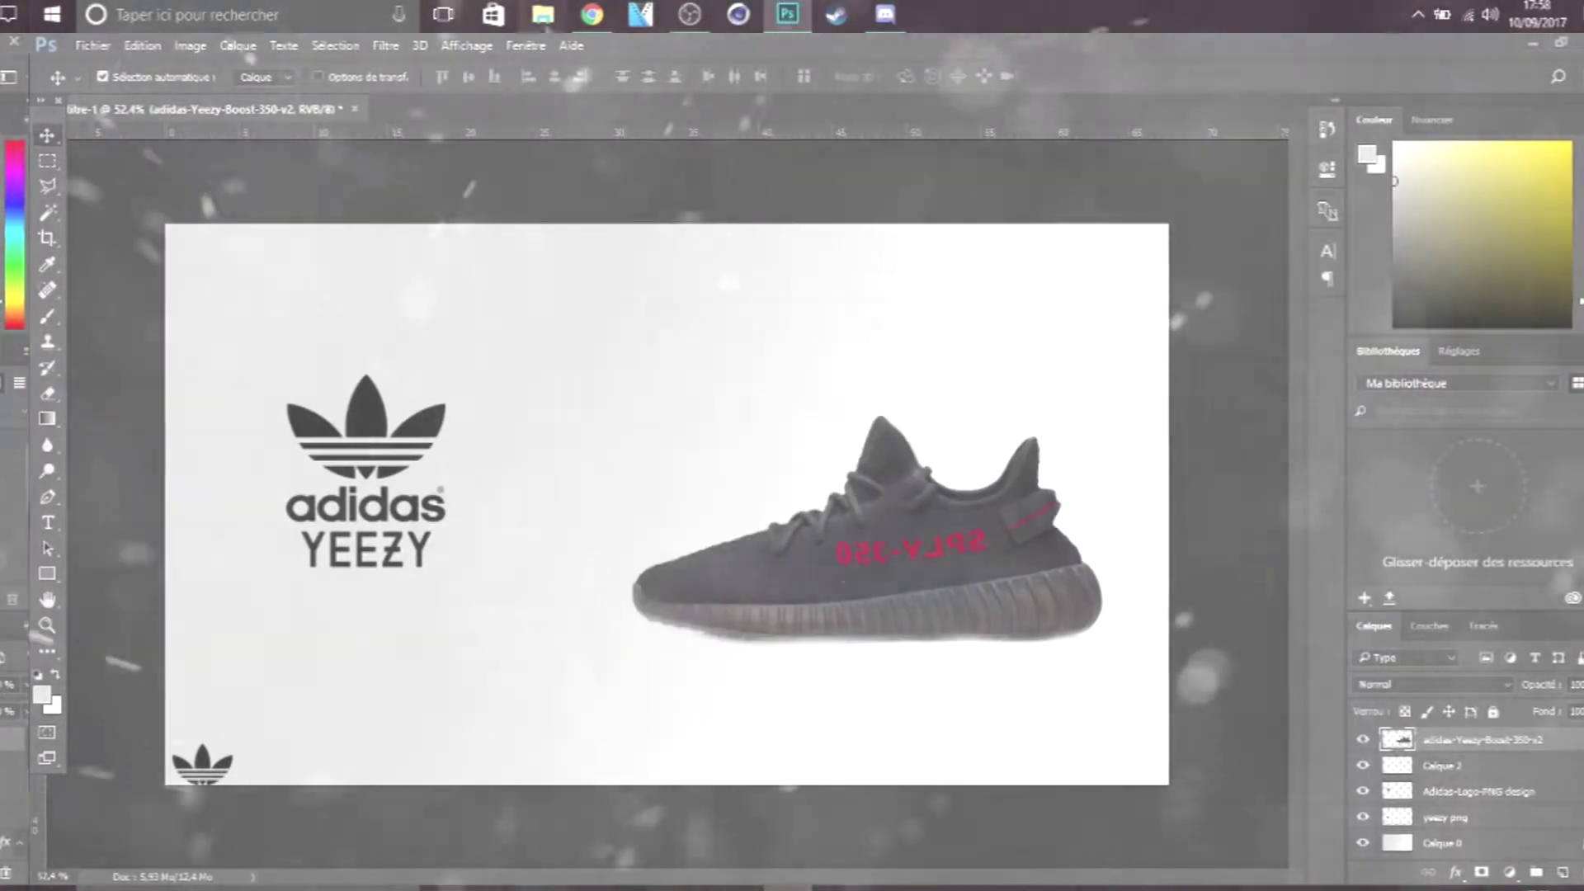
- Import media_militia_particles002 from the particules folder and rotate it over the shoe
{"action": "left_click", "coordinate": [89, 46]}
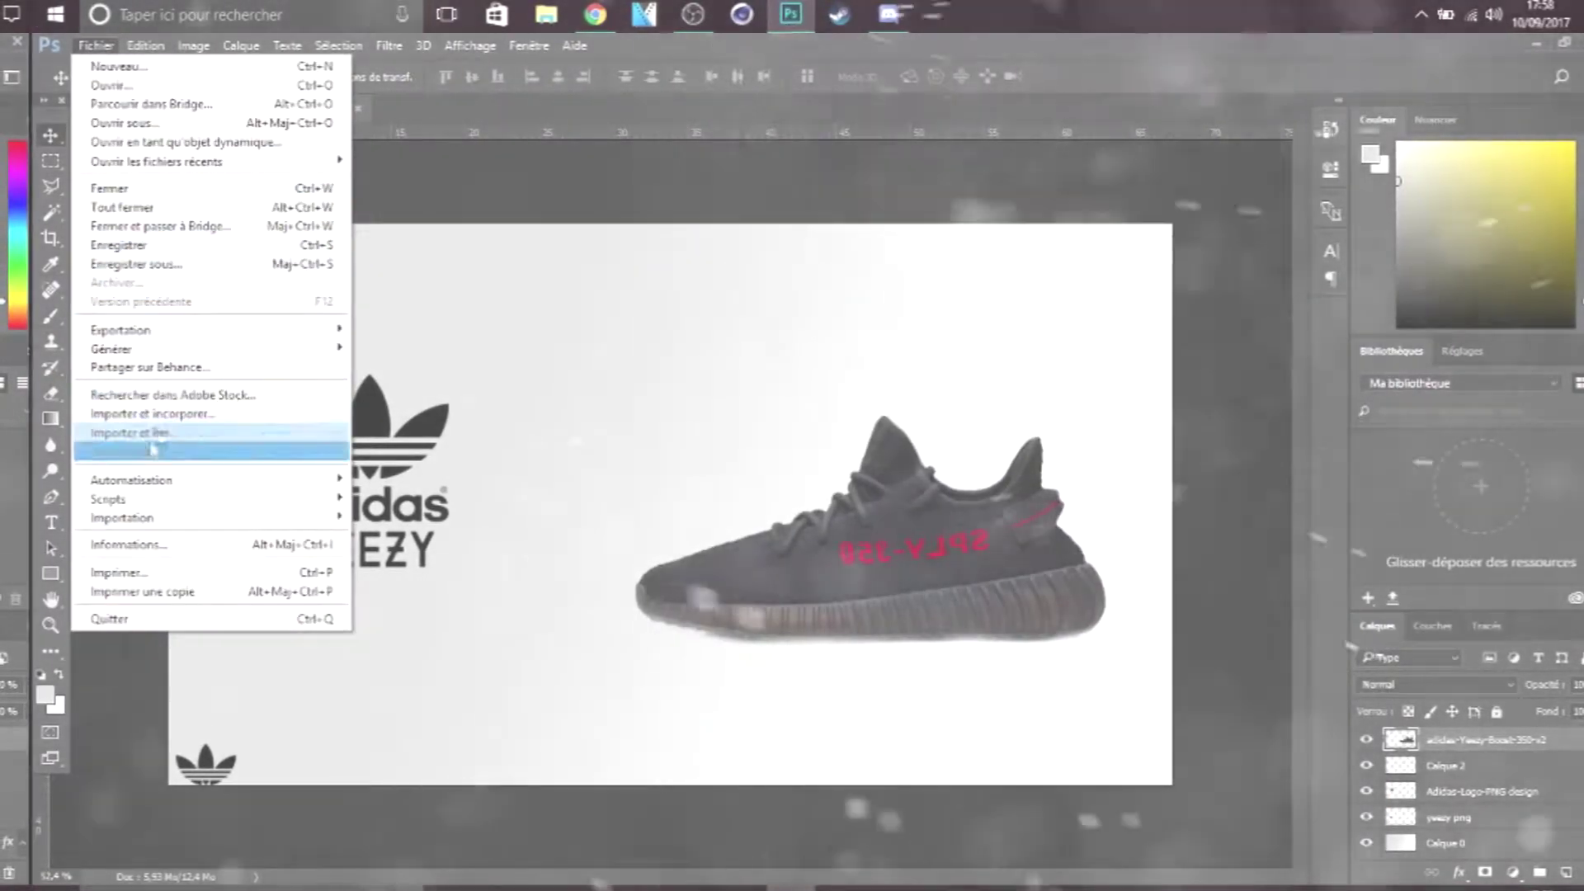
{"action": "left_click", "coordinate": [150, 413]}
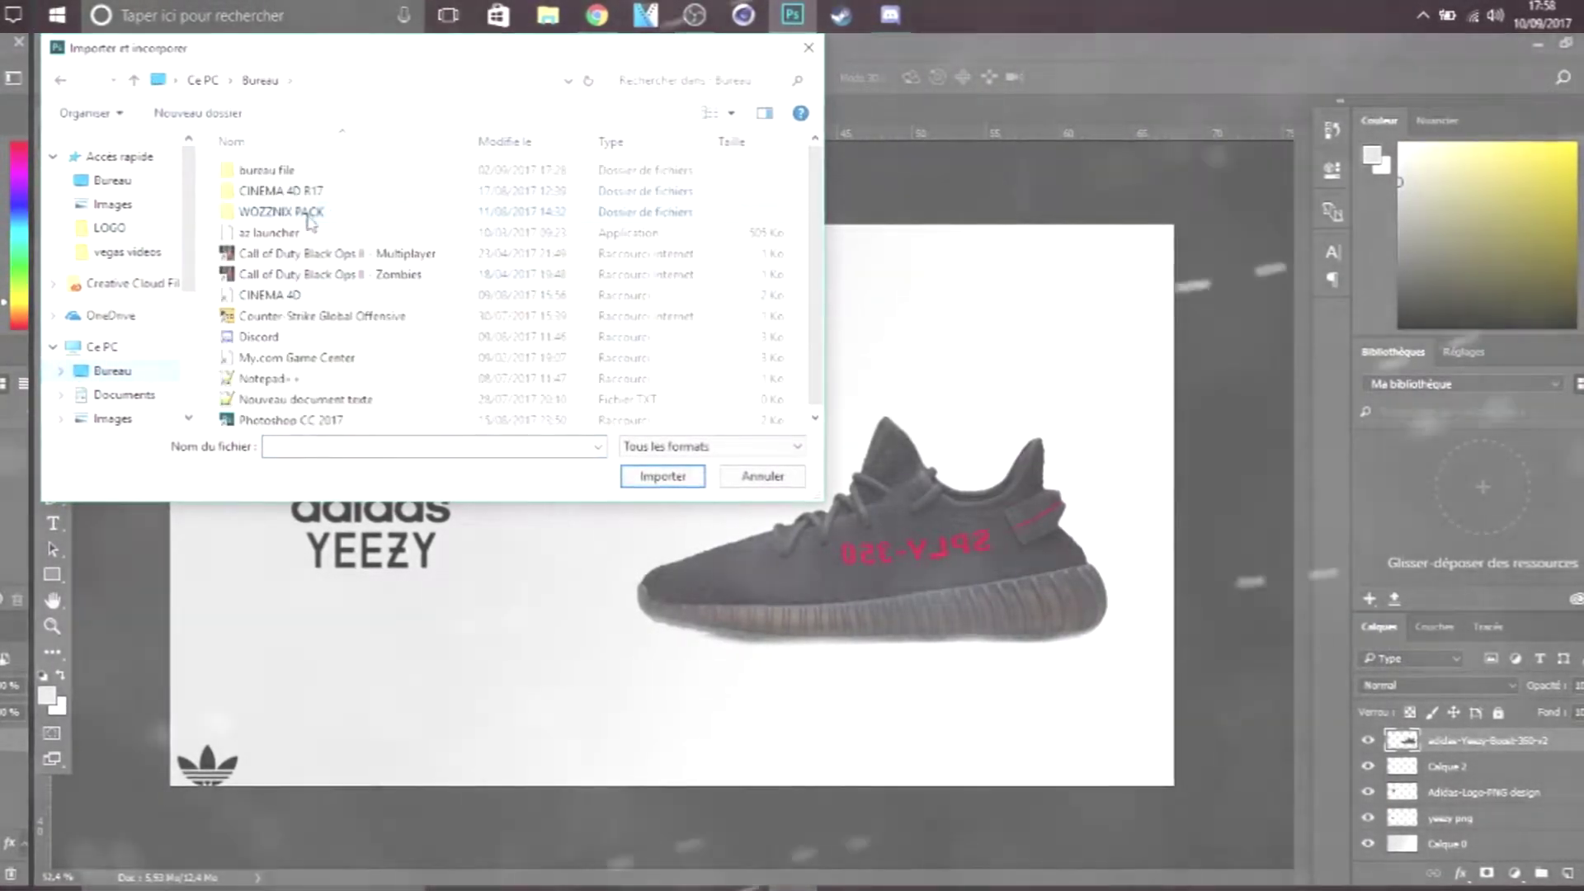
{"action": "double_click", "coordinate": [272, 358]}
{"action": "left_click", "coordinate": [291, 364]}
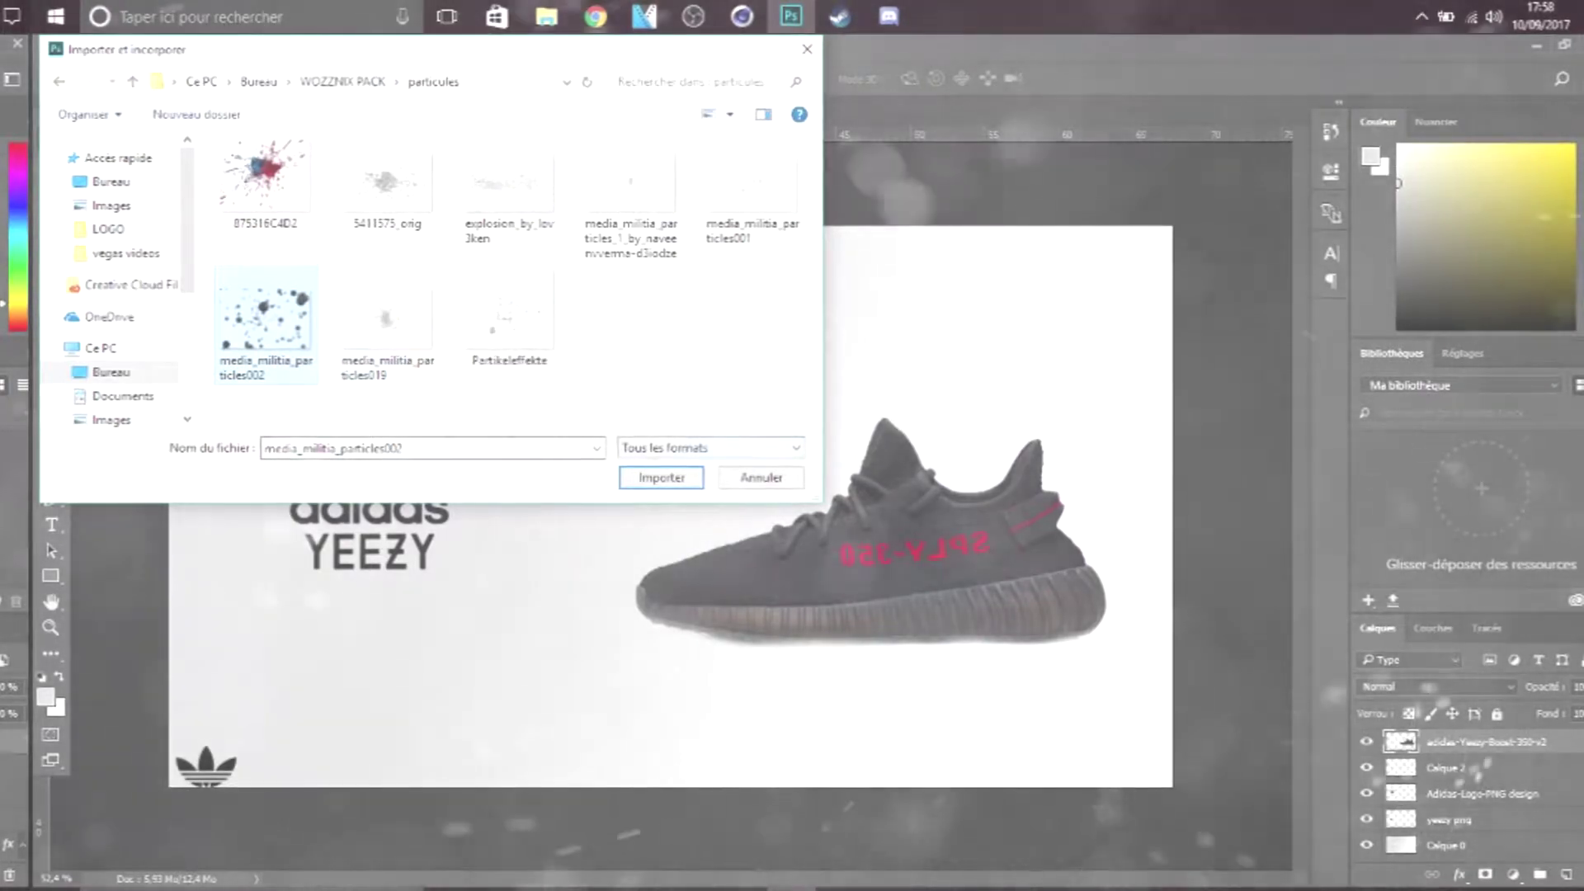
{"action": "double_click", "coordinate": [291, 364]}
{"action": "left_click_drag", "start_coordinate": [670, 507], "coordinate": [891, 506]}
{"action": "left_click_drag", "start_coordinate": [1097, 387], "coordinate": [1121, 462]}
{"action": "key", "text": "Return"}
{"action": "mouse_move", "coordinate": [948, 577]}
{"action": "left_mouse_down"}
{"action": "mouse_move", "coordinate": [994, 606]}
{"action": "mouse_move", "coordinate": [957, 546]}
{"action": "left_mouse_up"}
- Rasterize the particle layer and blend it over the shoe in Incrustation (Overlay) mode
{"action": "key", "text": "e"}
{"action": "left_click", "coordinate": [936, 536]}
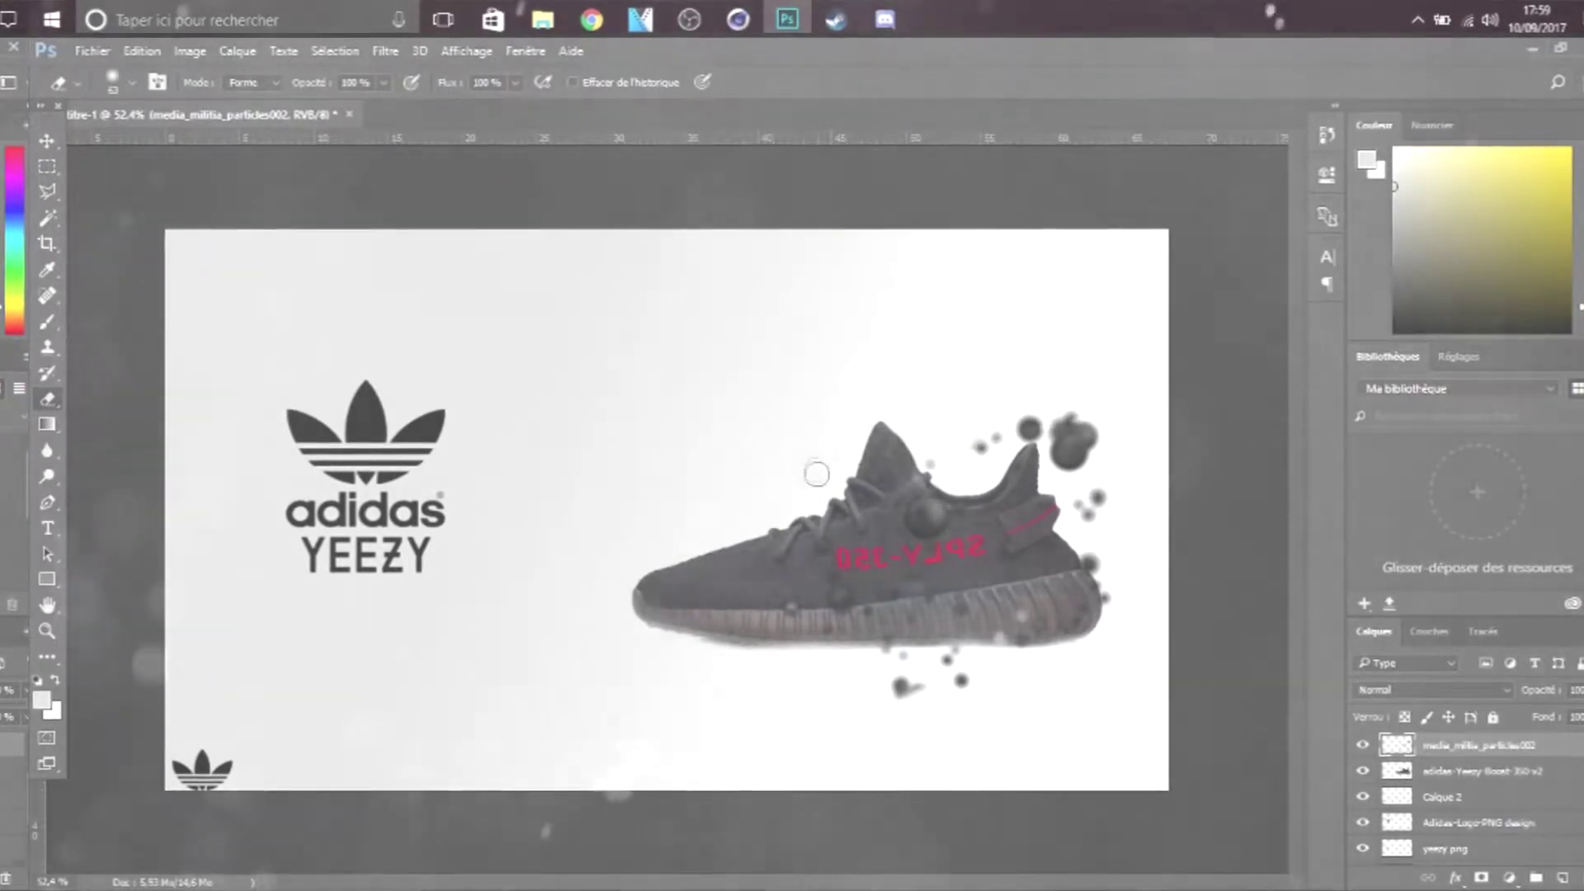
{"action": "key", "text": "Escape"}
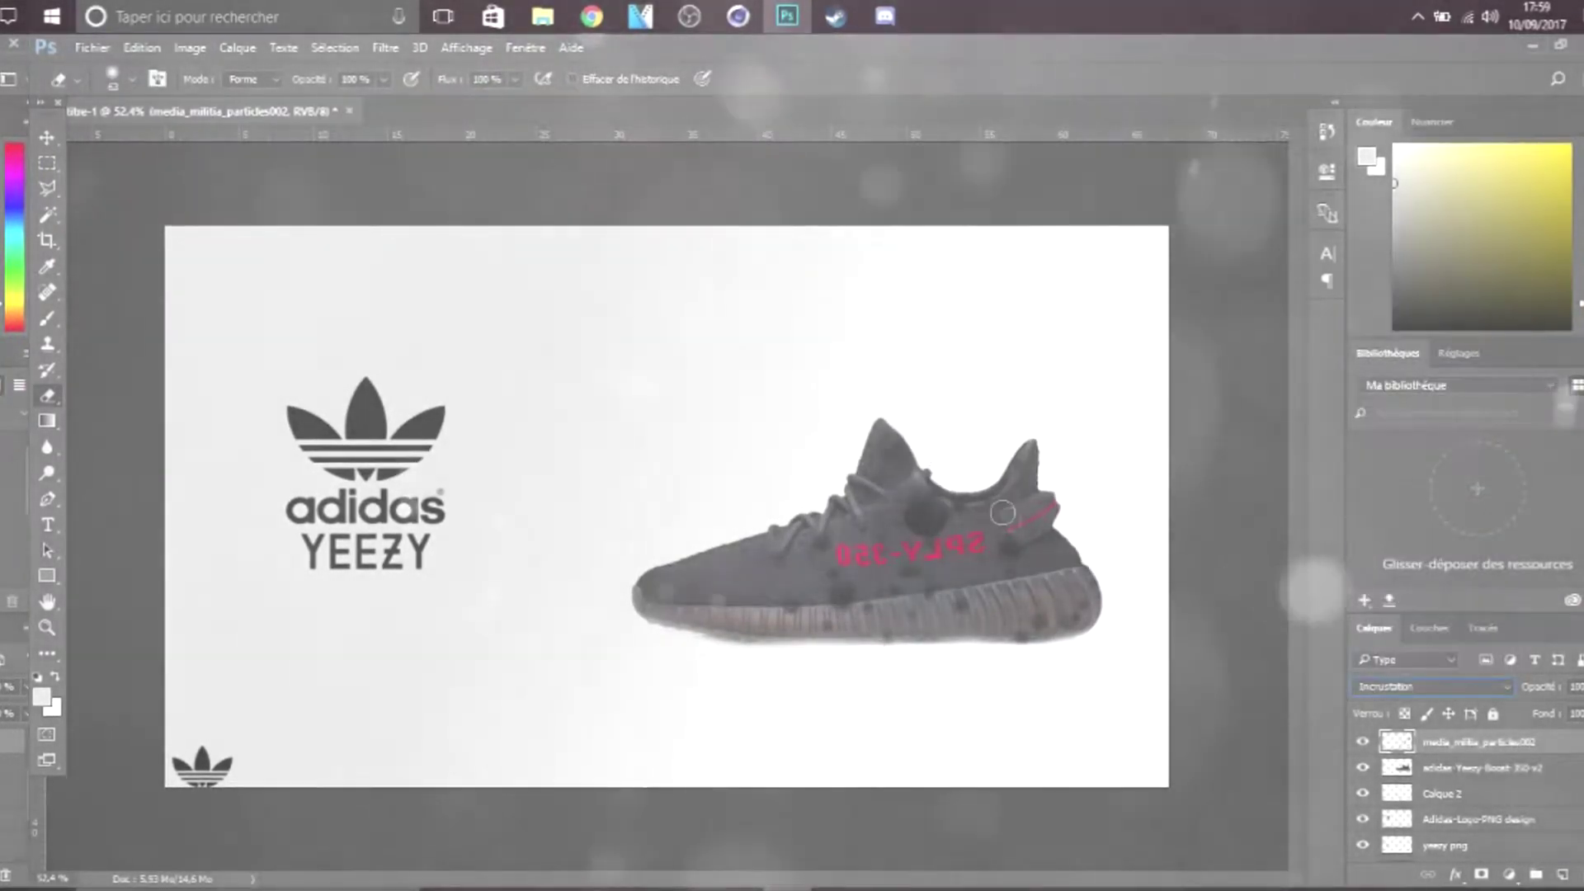
{"action": "left_click_drag", "start_coordinate": [974, 589], "coordinate": [970, 586]}
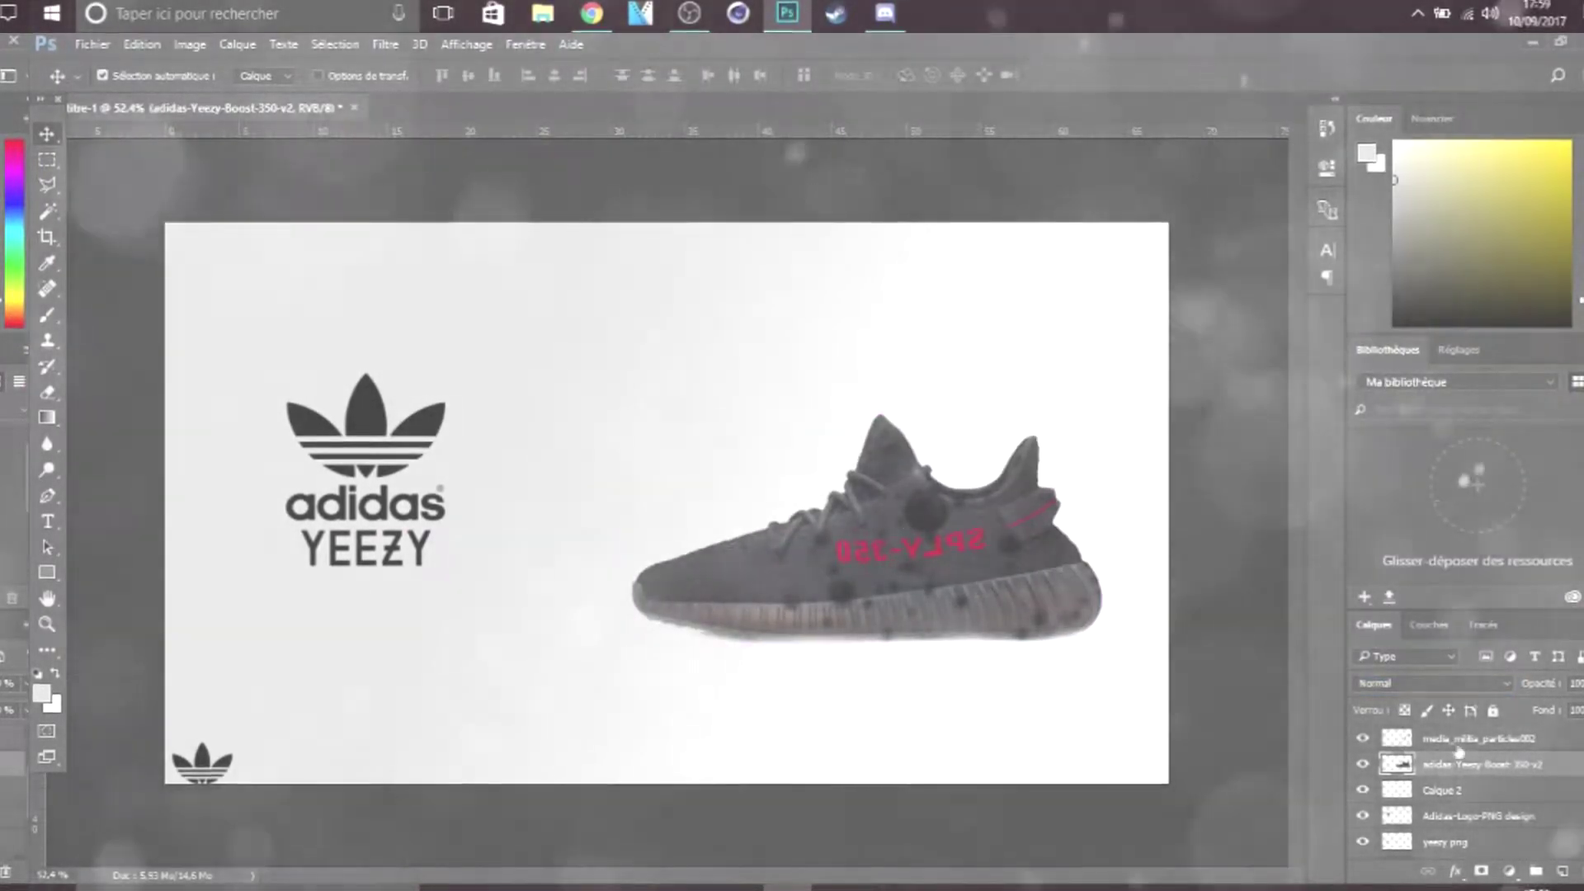
- Reposition, rotate and resize the particle layer around the shoe
{"action": "key", "text": "ctrl+t"}
{"action": "left_click_drag", "start_coordinate": [858, 554], "coordinate": [877, 588]}
{"action": "left_click_drag", "start_coordinate": [1089, 776], "coordinate": [948, 824]}
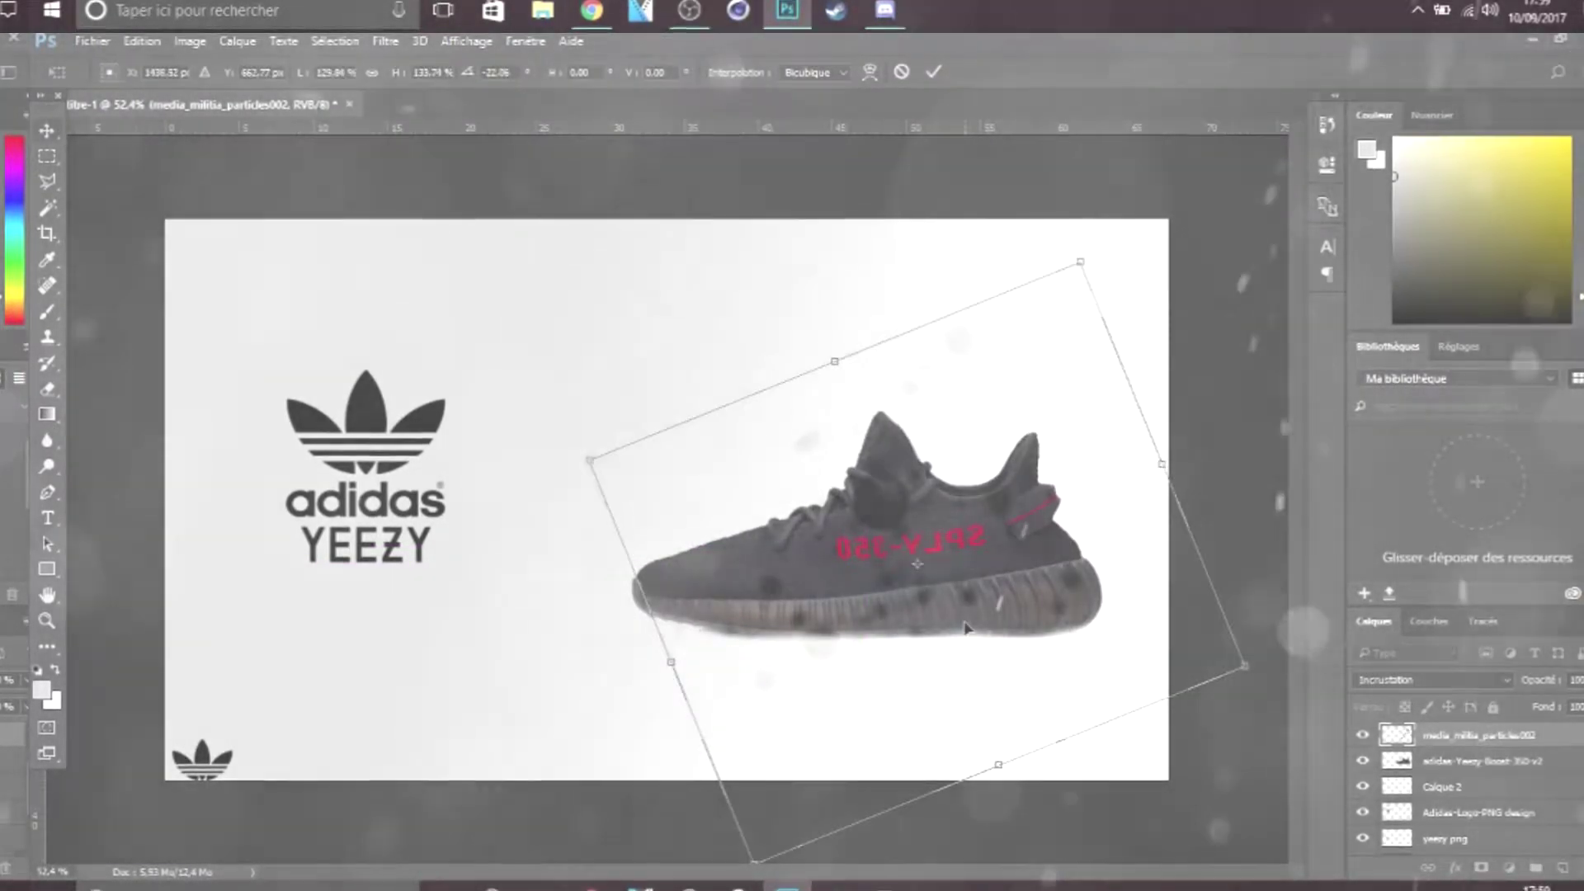
{"action": "key", "text": "Return"}
{"action": "key", "text": "e"}
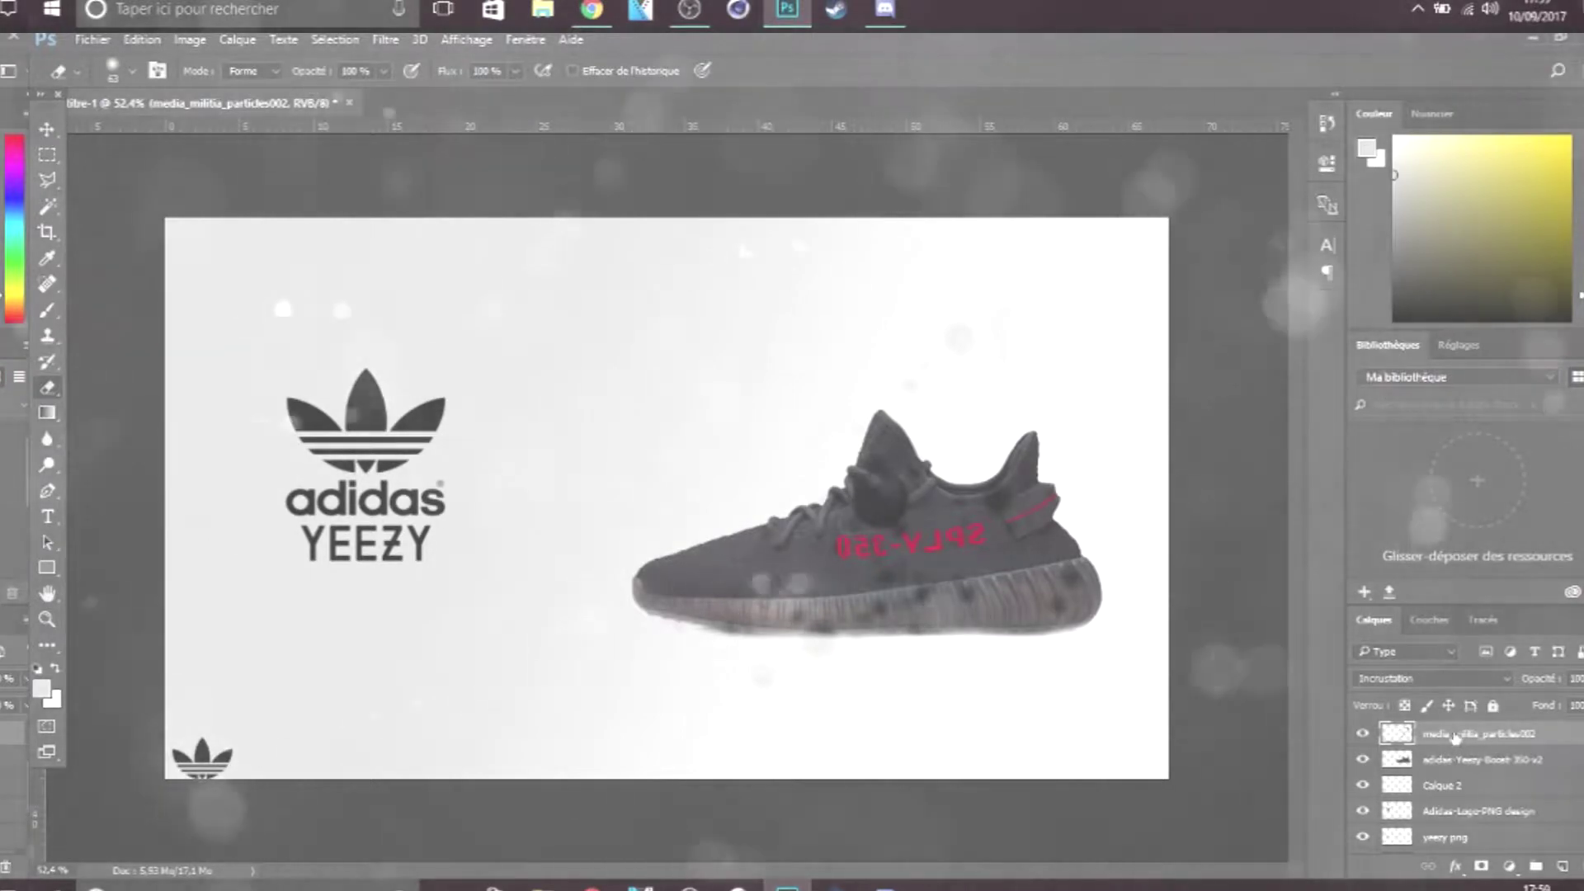
{"action": "key", "text": "ctrl+t"}
{"action": "left_click_drag", "start_coordinate": [475, 583], "coordinate": [724, 388]}
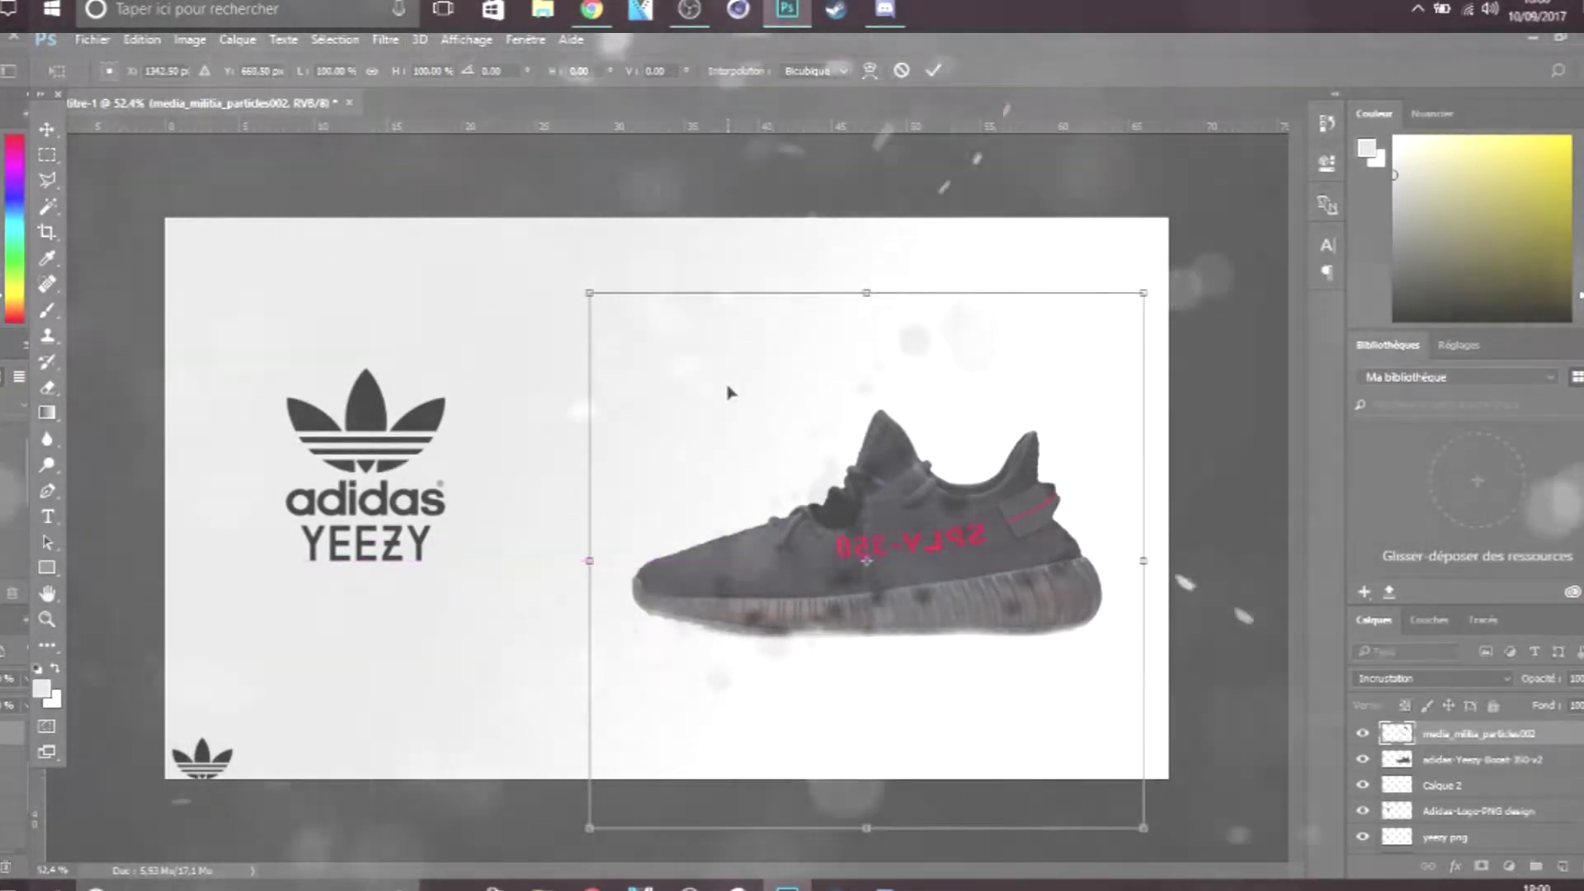
- Duplicate the particle layer and move, rotate and enlarge the copy over the left-side logo
{"action": "key", "text": "Return"}
{"action": "right_click", "coordinate": [1481, 734]}
{"action": "left_click", "coordinate": [1002, 240]}
{"action": "key", "text": "Return"}
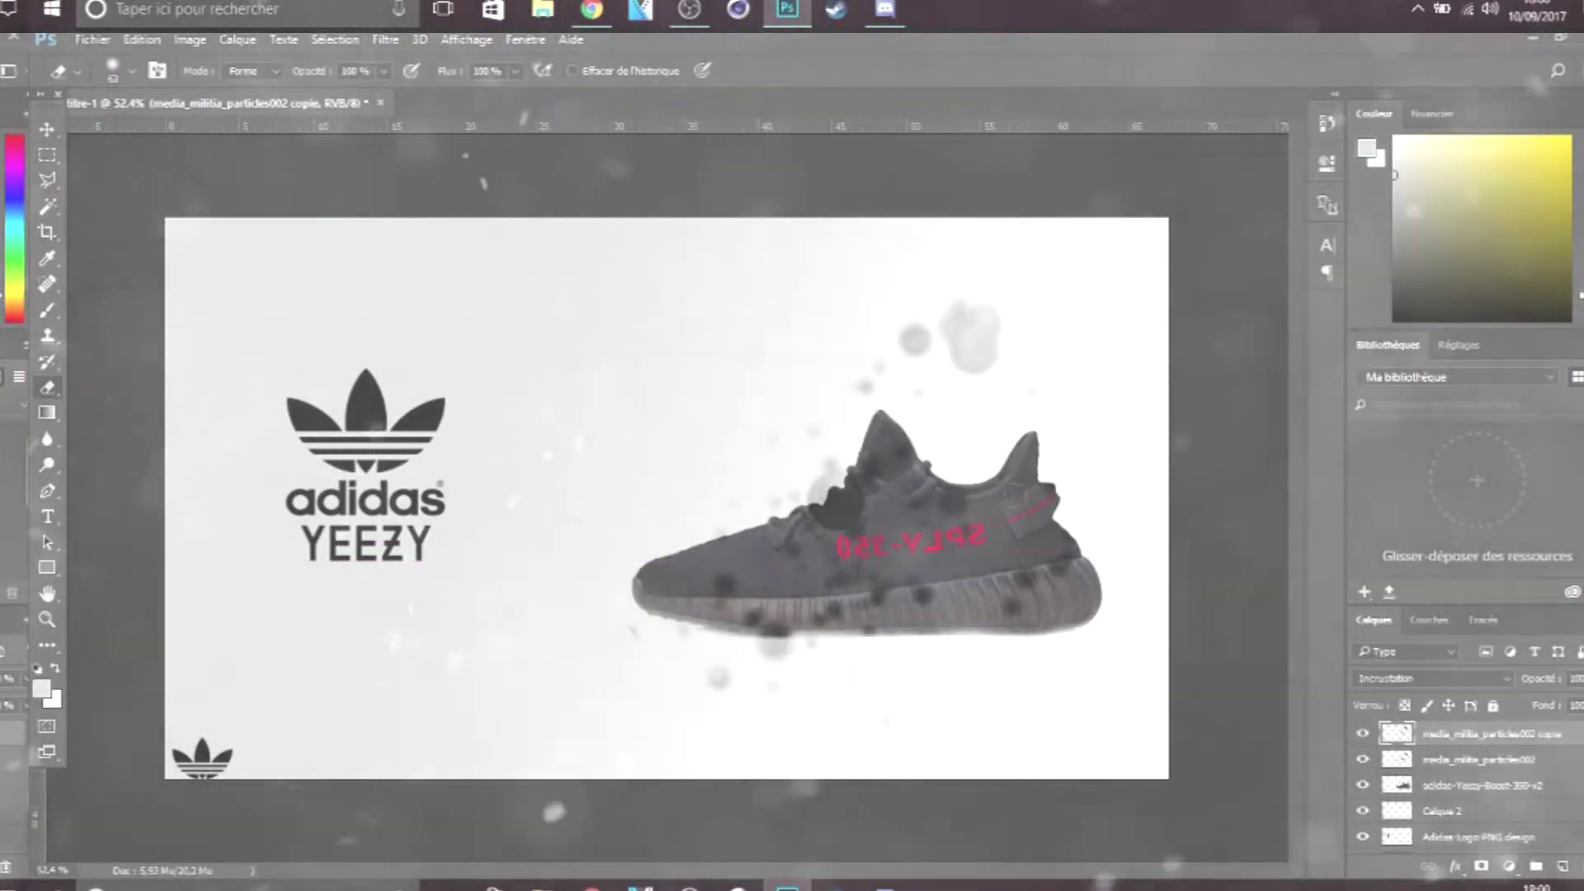
{"action": "key", "text": "ctrl+t"}
{"action": "left_click_drag", "start_coordinate": [899, 477], "coordinate": [380, 388]}
{"action": "left_click_drag", "start_coordinate": [602, 746], "coordinate": [707, 740]}
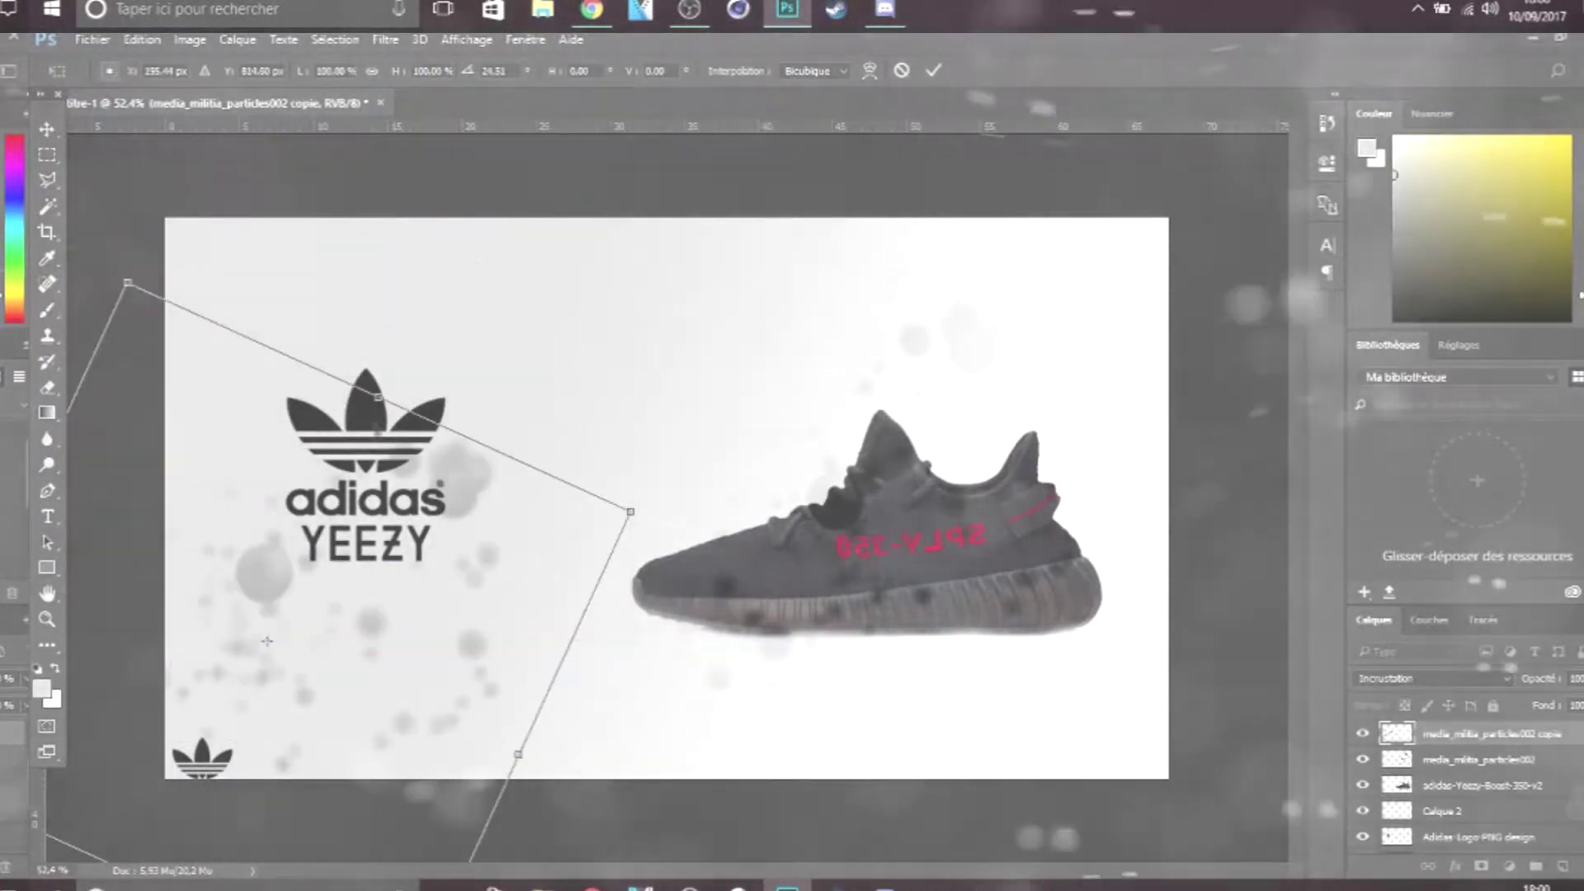
{"action": "key", "text": "Return"}
{"action": "key", "text": "v"}
{"action": "left_click_drag", "start_coordinate": [414, 521], "coordinate": [429, 528]}
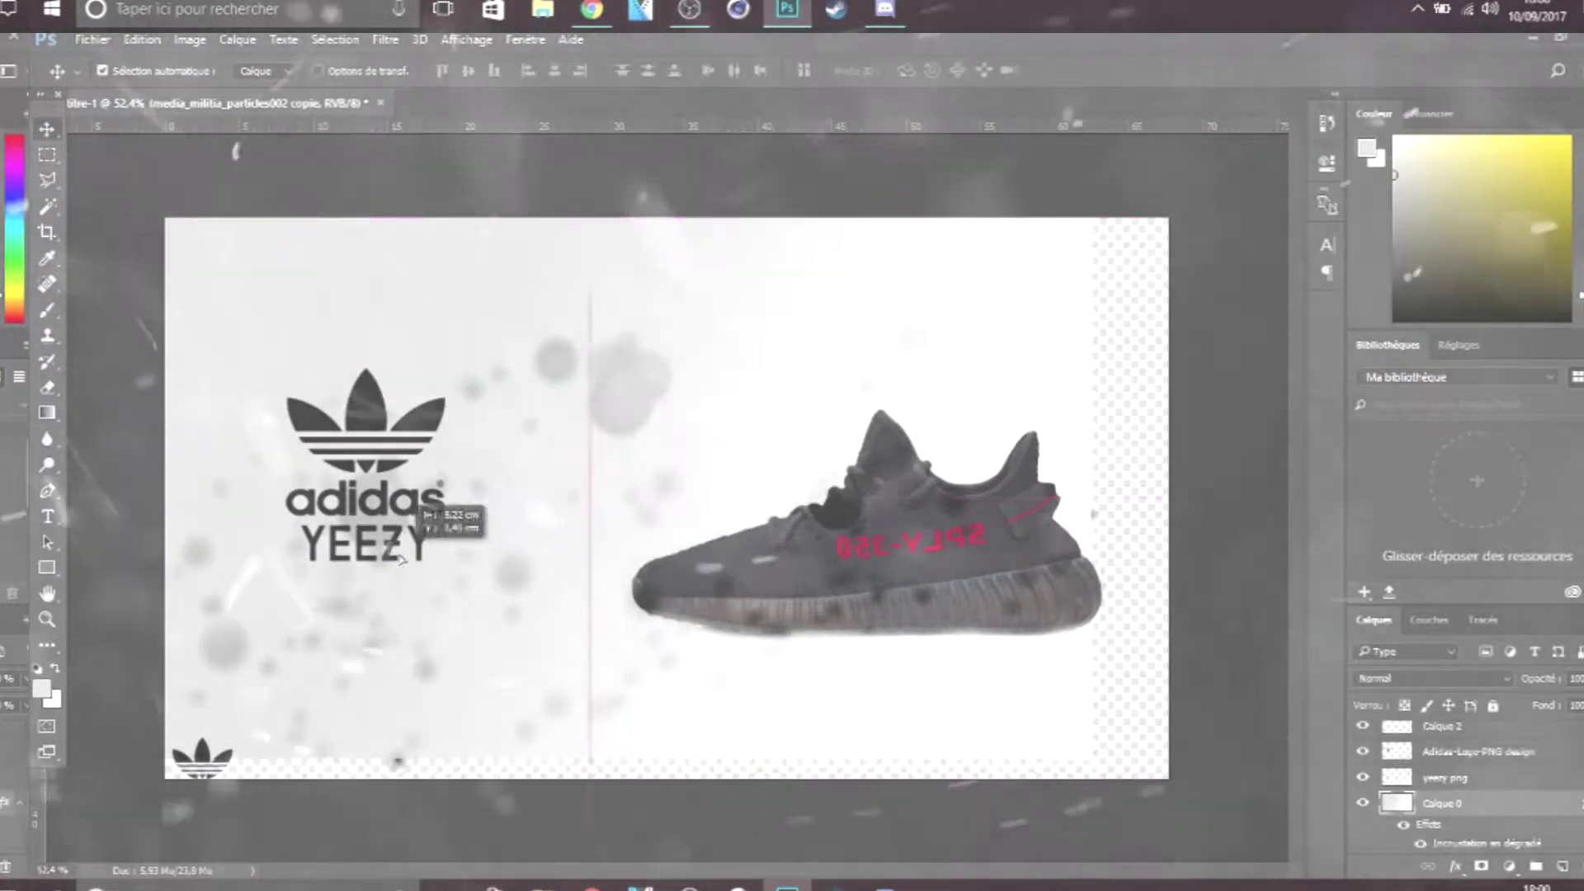
{"action": "key", "text": "ctrl+z"}
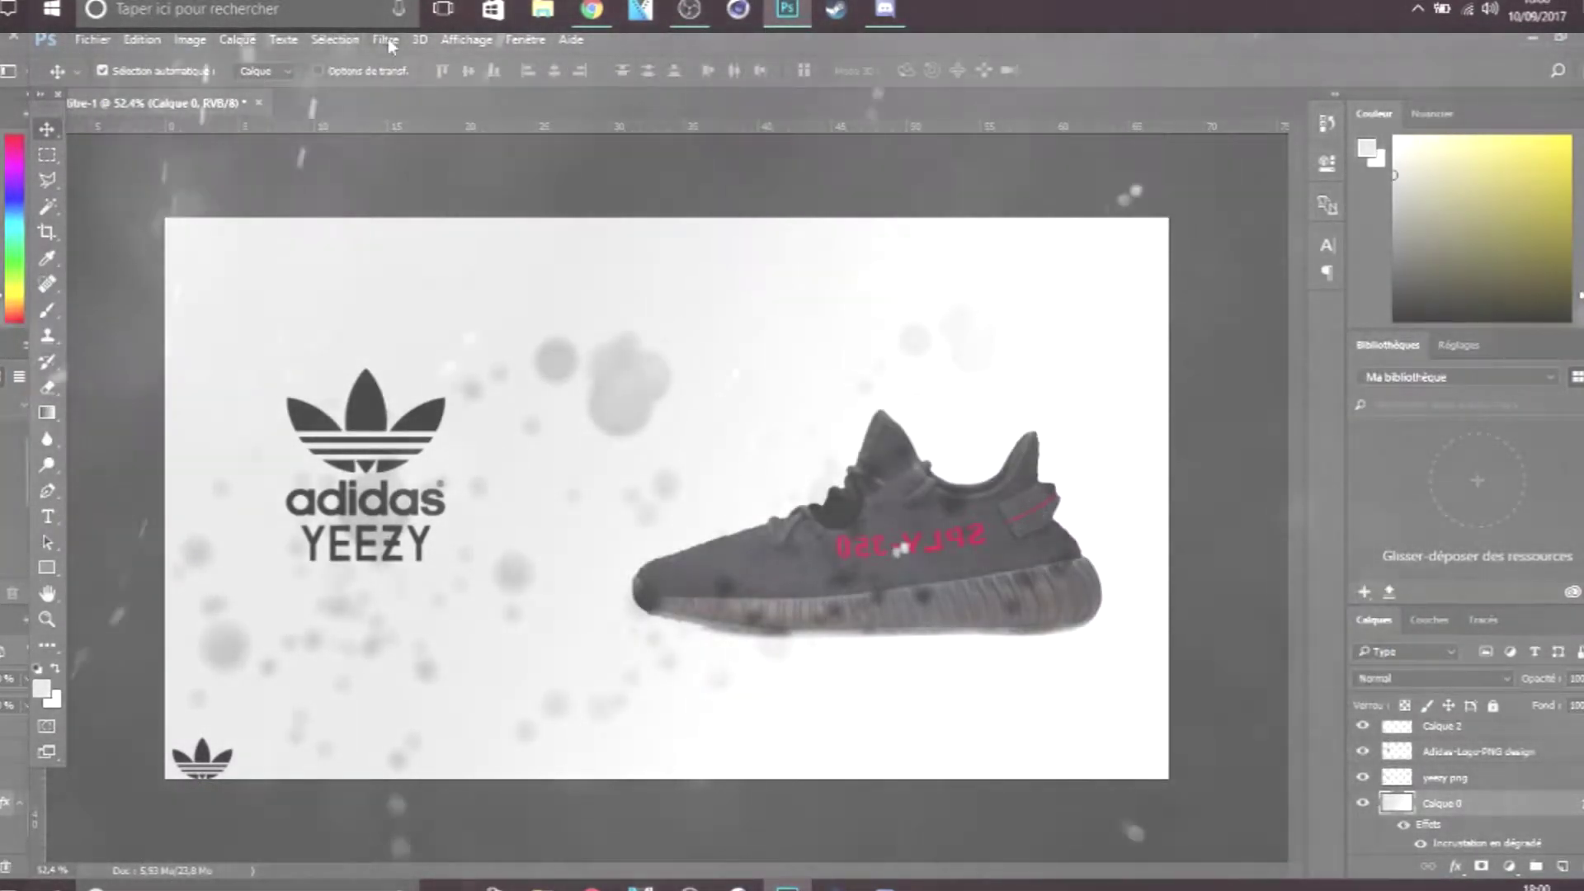
- Darken Calque 0 in Camera Raw with Exposure -2.15, Shadows -18 and a slight tint shift
{"action": "left_click", "coordinate": [385, 39]}
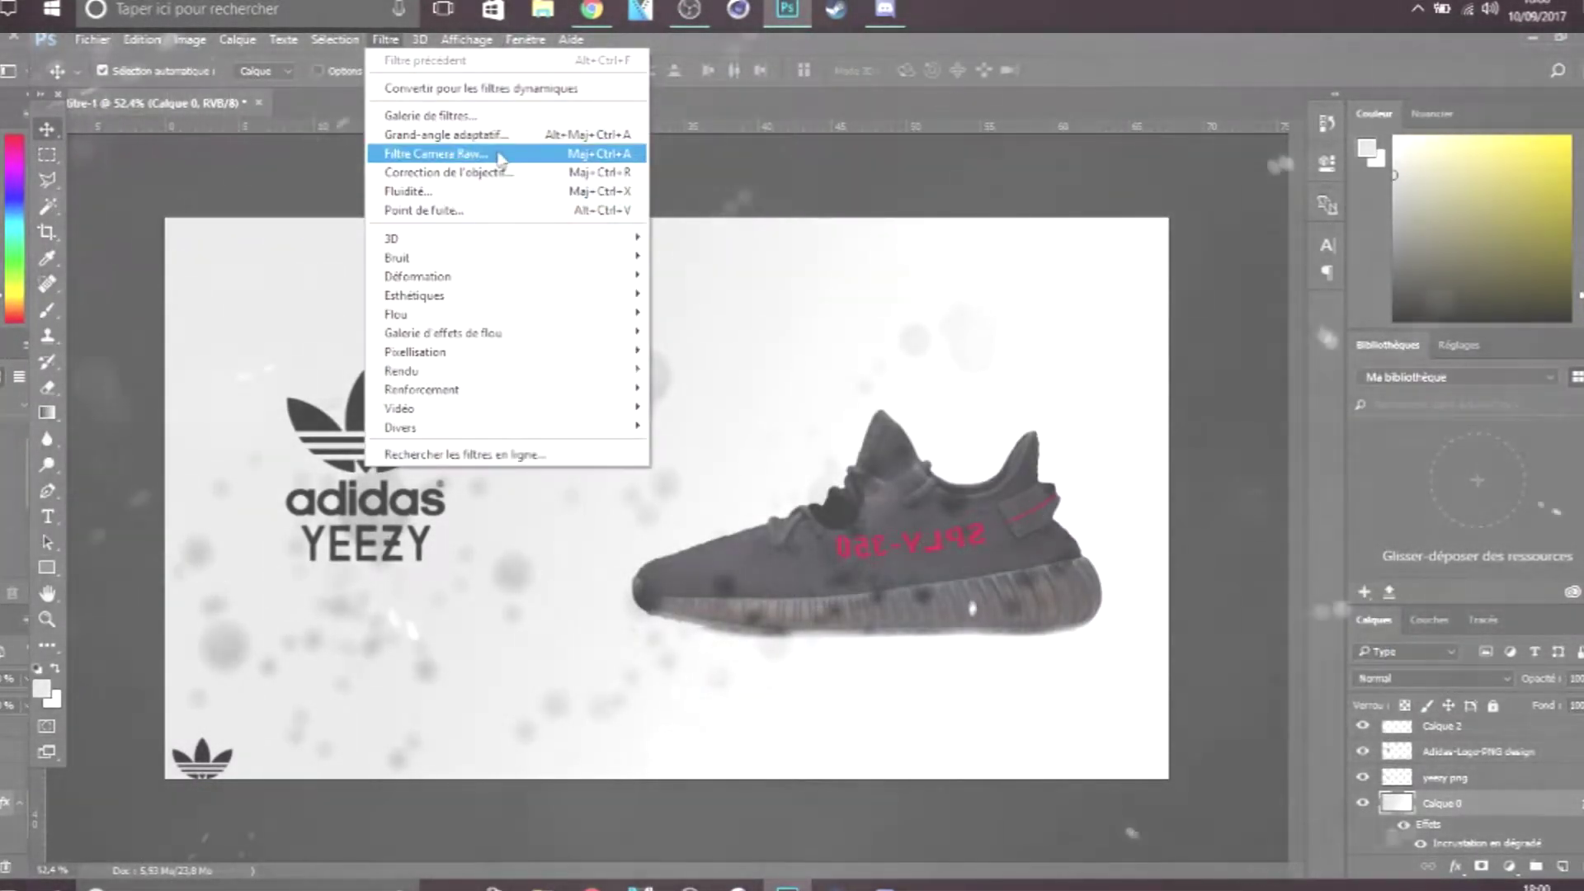
{"action": "left_click", "coordinate": [501, 155]}
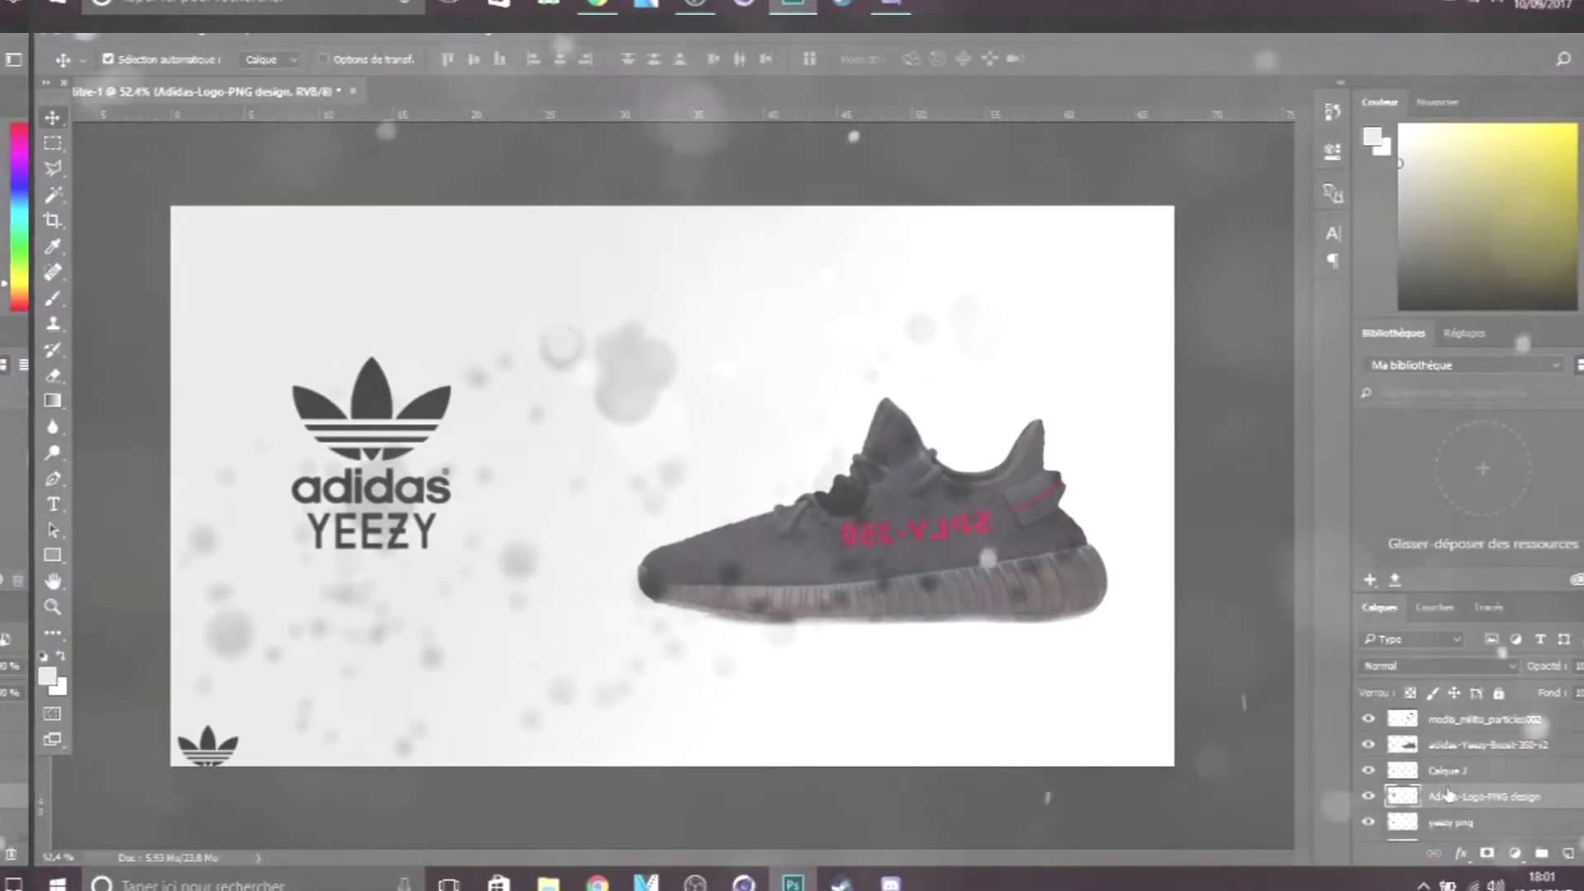
{"action": "left_click", "coordinate": [1458, 815]}
{"action": "left_click", "coordinate": [379, 20]}
{"action": "left_click", "coordinate": [424, 141]}
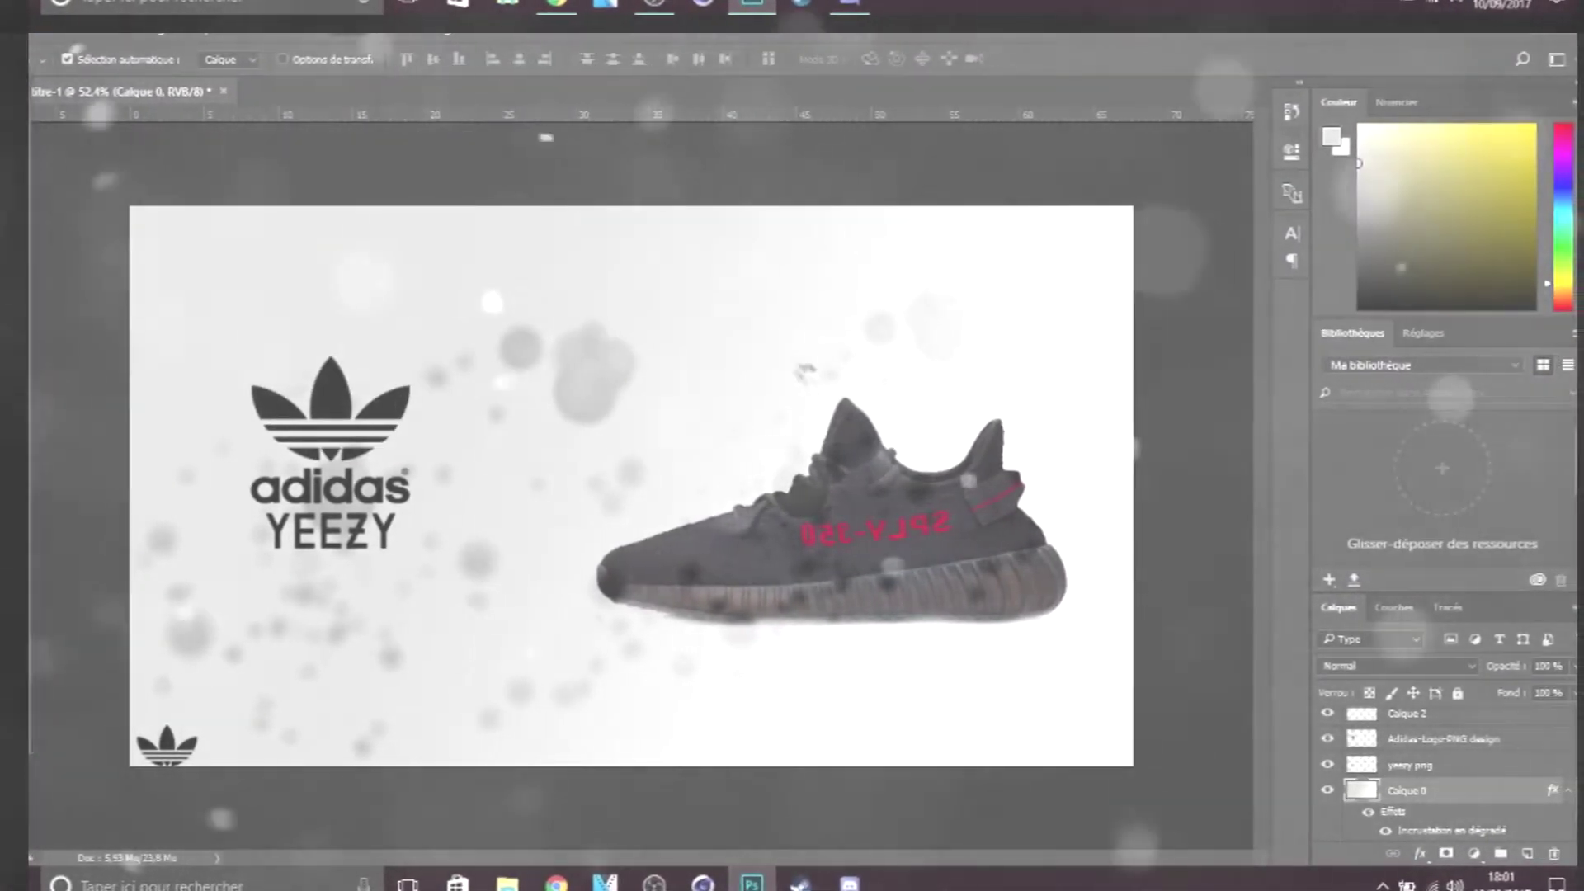
{"action": "left_click_drag", "start_coordinate": [1101, 423], "coordinate": [1068, 423]}
{"action": "left_click", "coordinate": [1016, 231]}
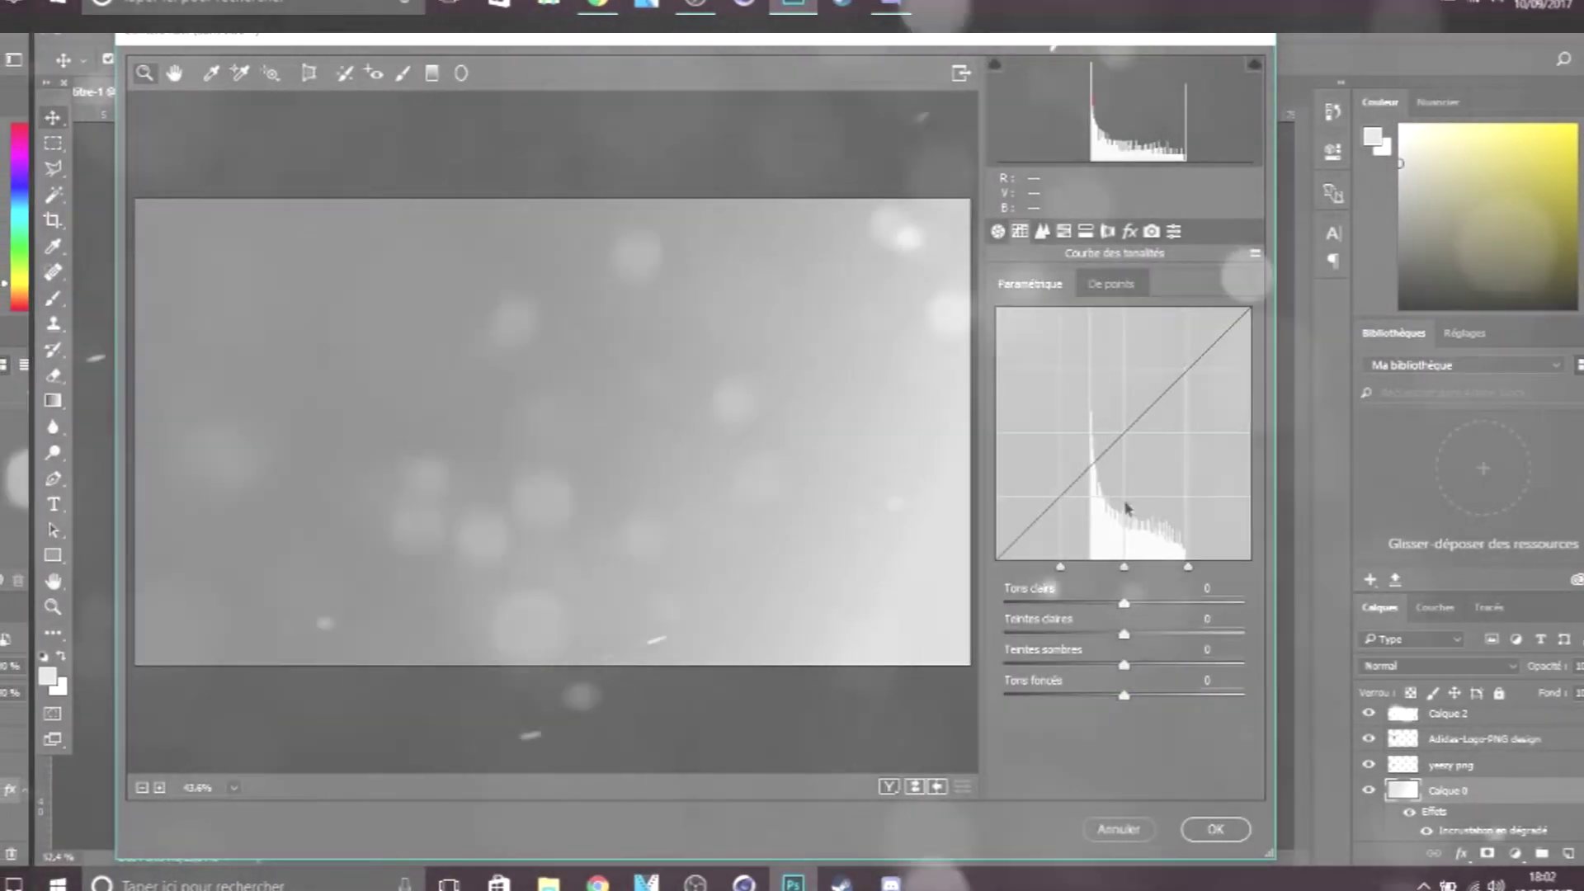
{"action": "left_click", "coordinate": [1039, 231]}
{"action": "left_click", "coordinate": [1016, 249]}
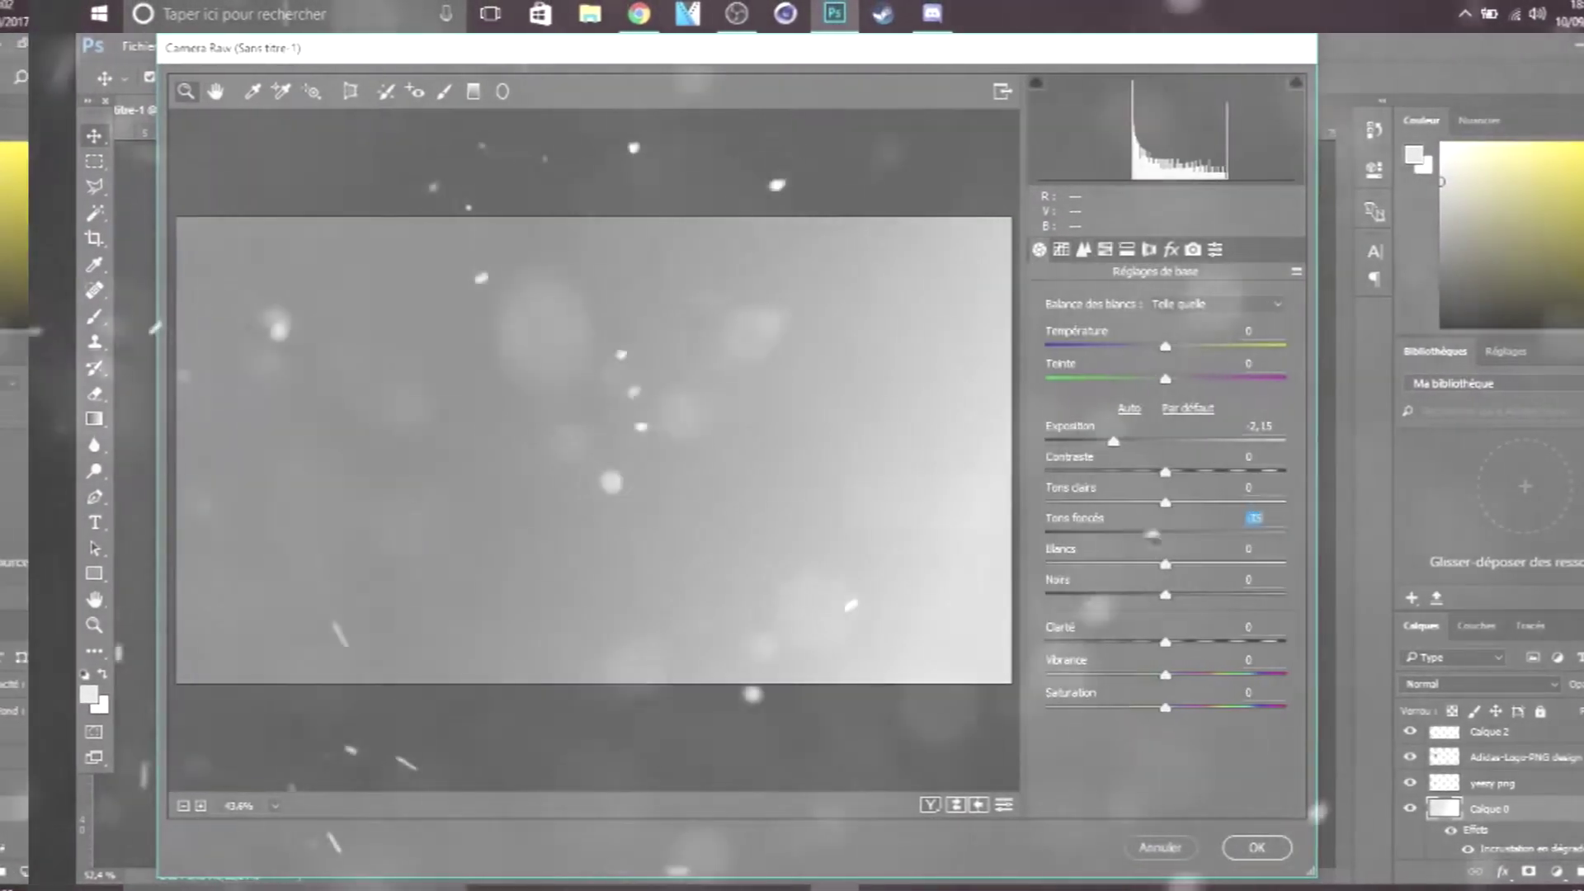
{"action": "left_click_drag", "start_coordinate": [1145, 533], "coordinate": [1123, 533]}
{"action": "left_click_drag", "start_coordinate": [1143, 379], "coordinate": [1131, 379]}
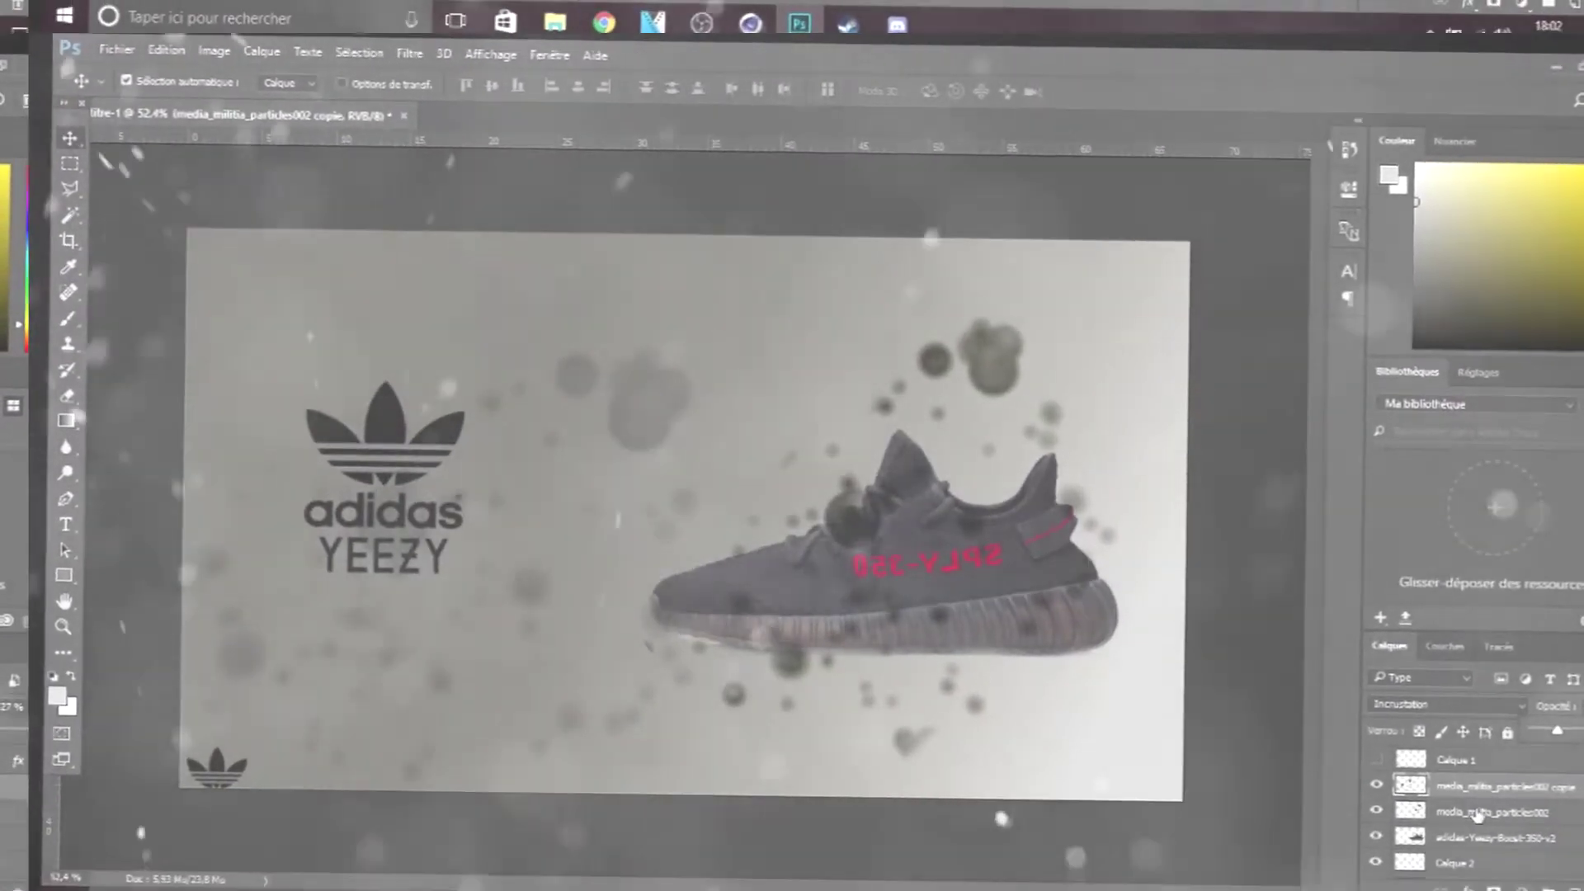
- Blend the dark shadow layers under the shoe using Soft Light and Overlay modes
{"action": "left_click", "coordinate": [1476, 813]}
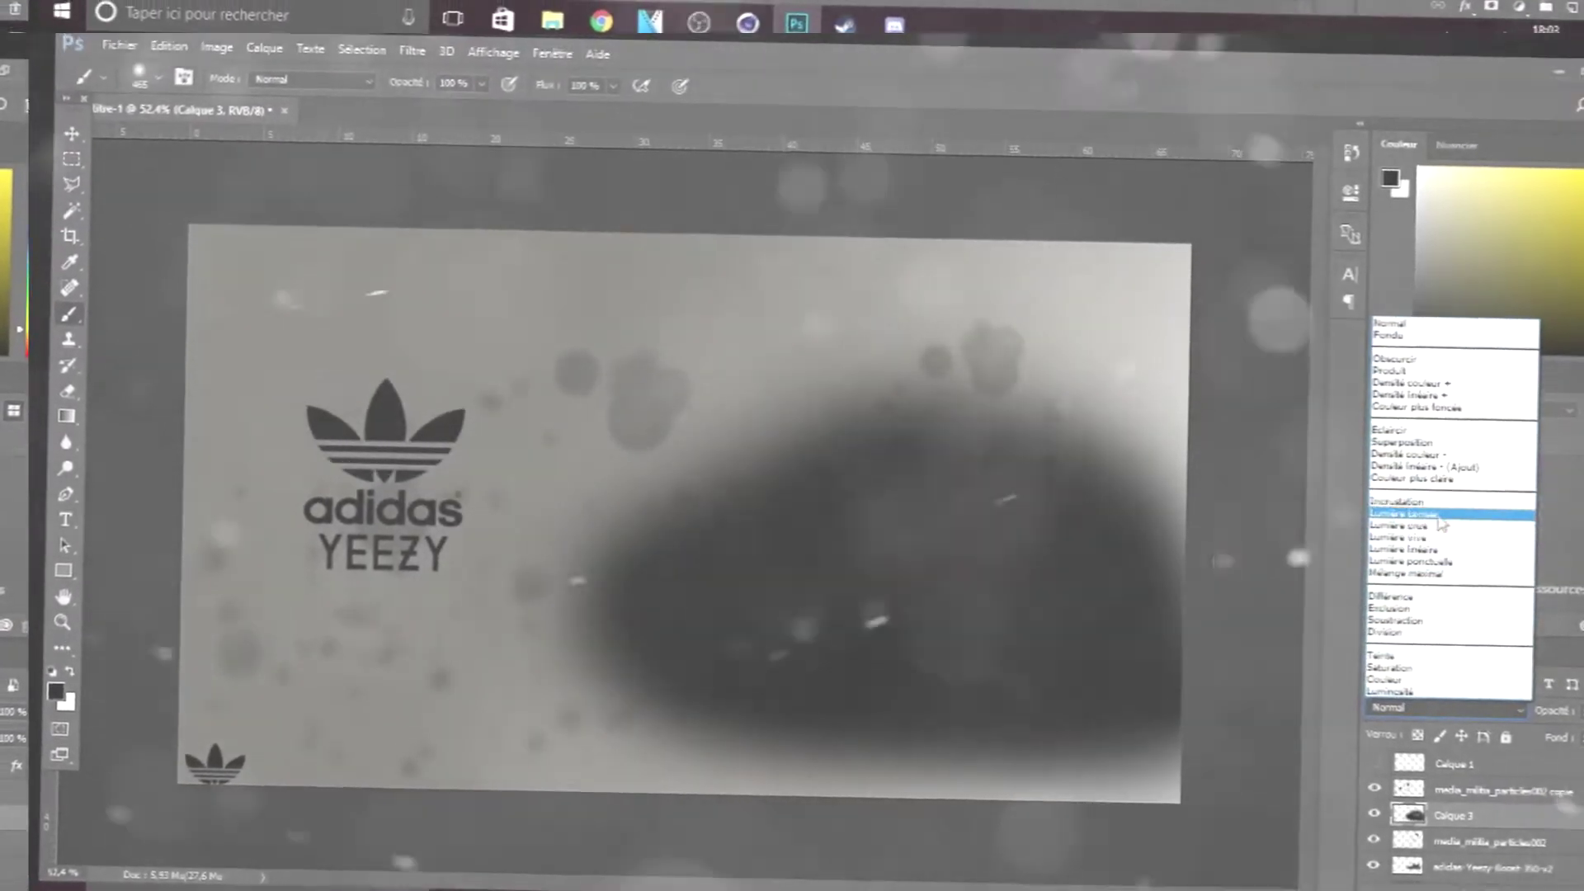
{"action": "left_click", "coordinate": [1437, 515]}
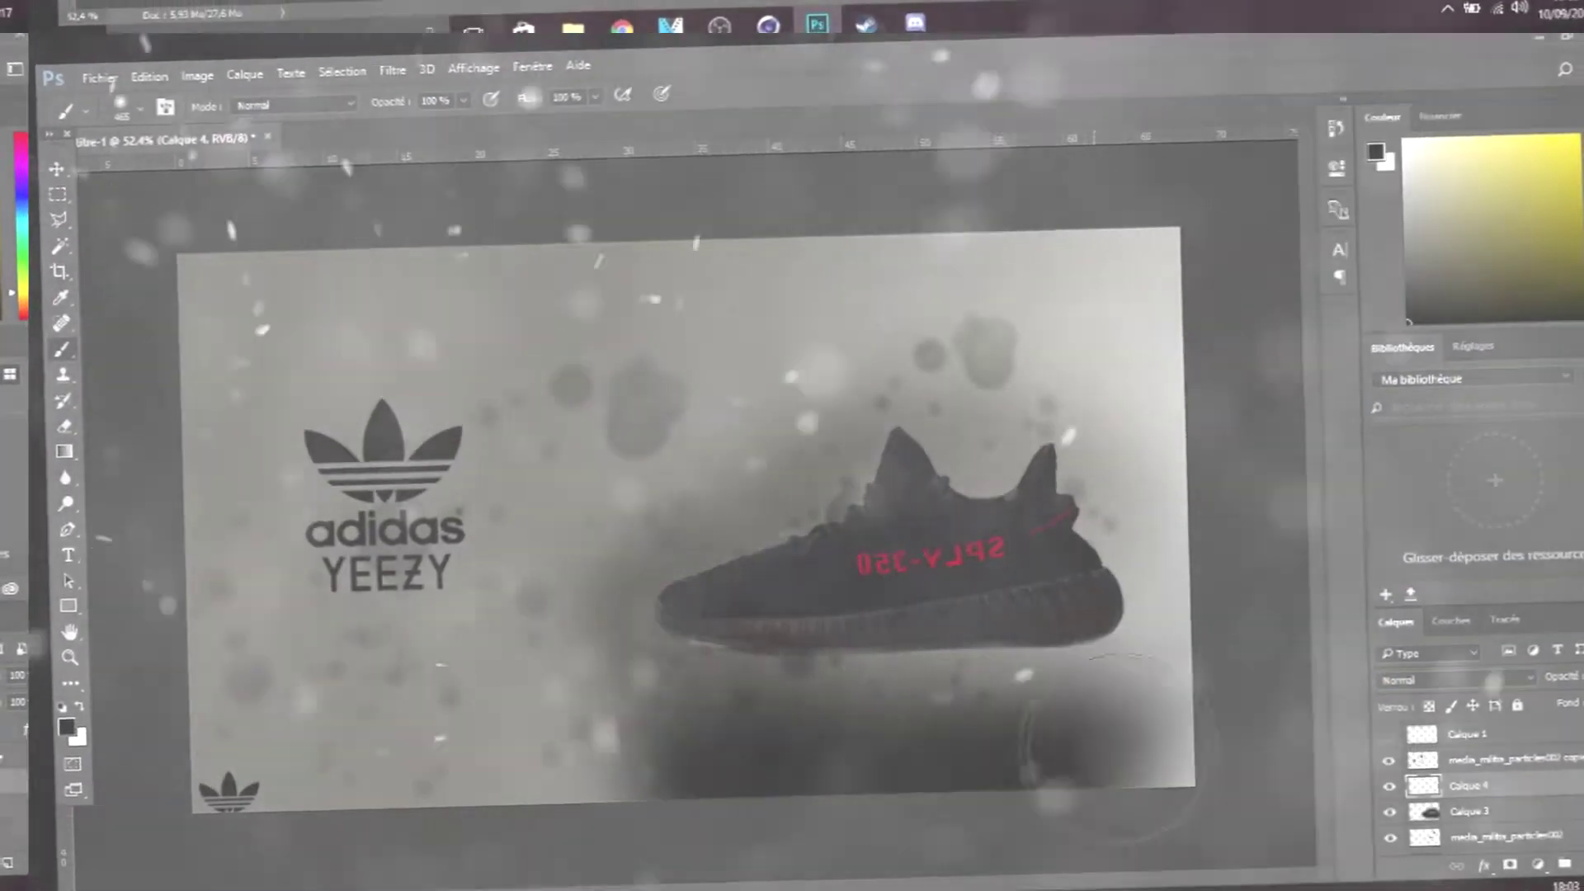
{"action": "left_click", "coordinate": [1444, 704]}
{"action": "left_click", "coordinate": [1445, 462]}
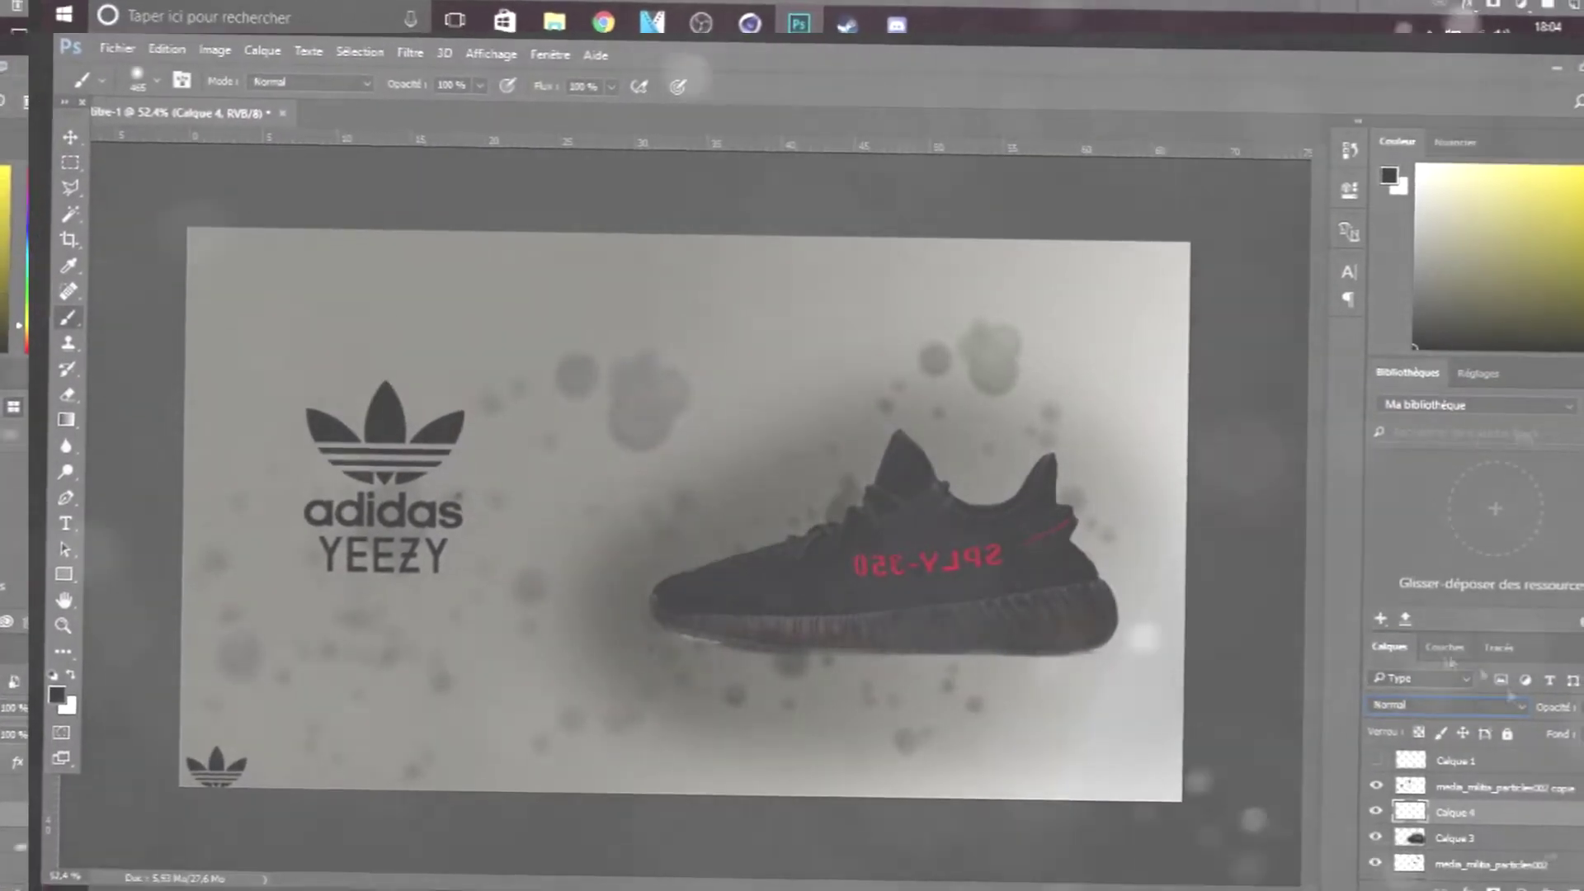
{"action": "left_click", "coordinate": [1451, 680]}
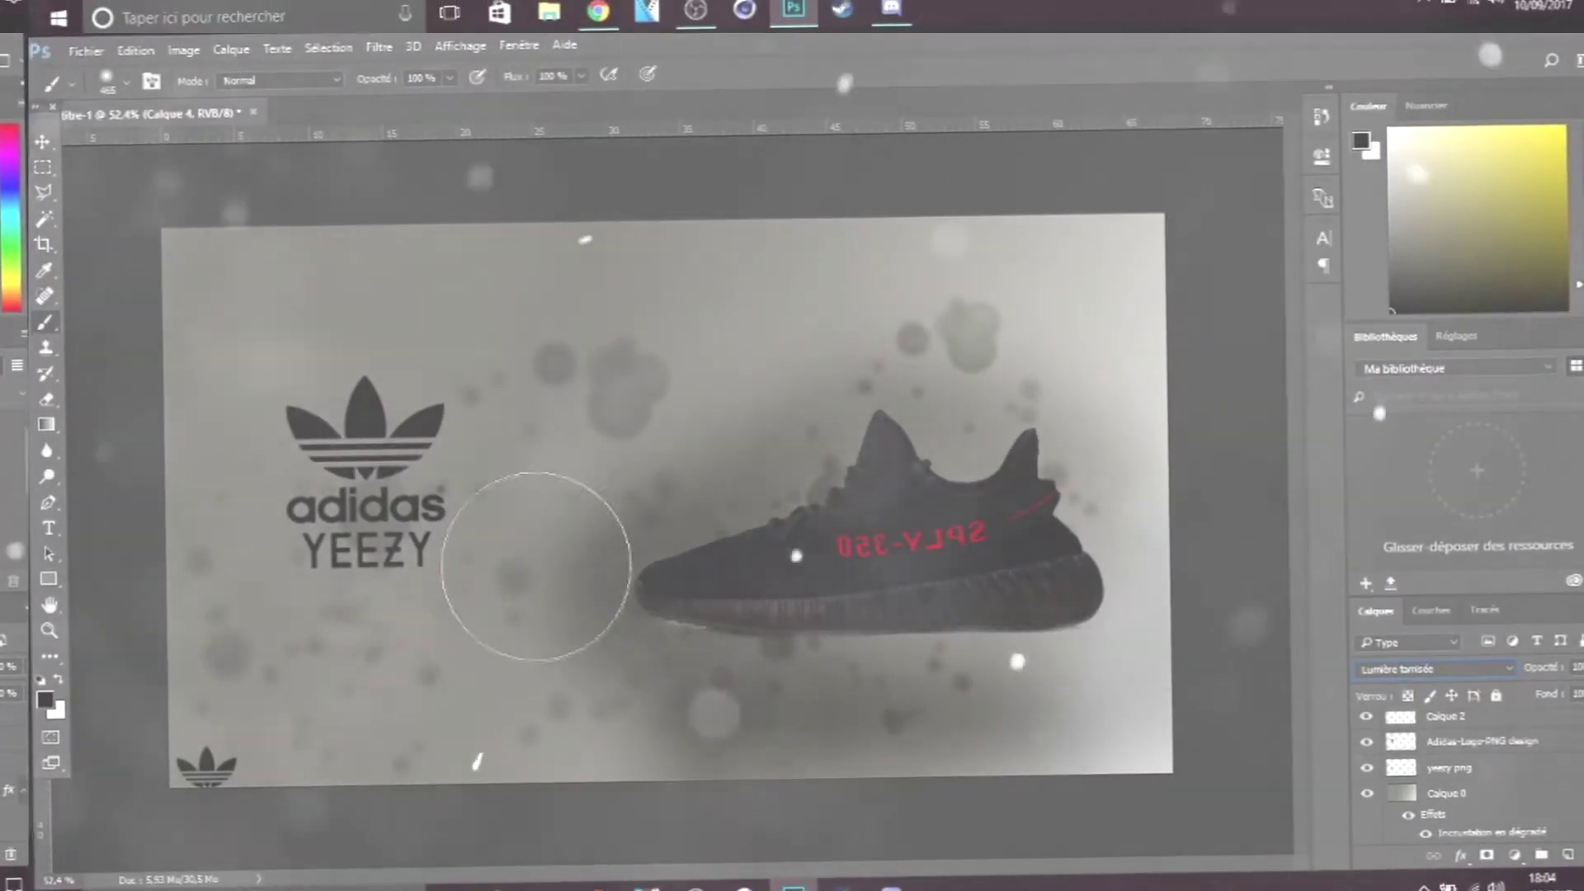
{"action": "left_click", "coordinate": [91, 42]}
- Save the banner as a new file with JPEG chosen as the format
{"action": "key", "text": "Escape"}
{"action": "key", "text": "ctrl+shift+s"}
{"action": "left_click", "coordinate": [486, 422]}
{"action": "left_click", "coordinate": [248, 594]}
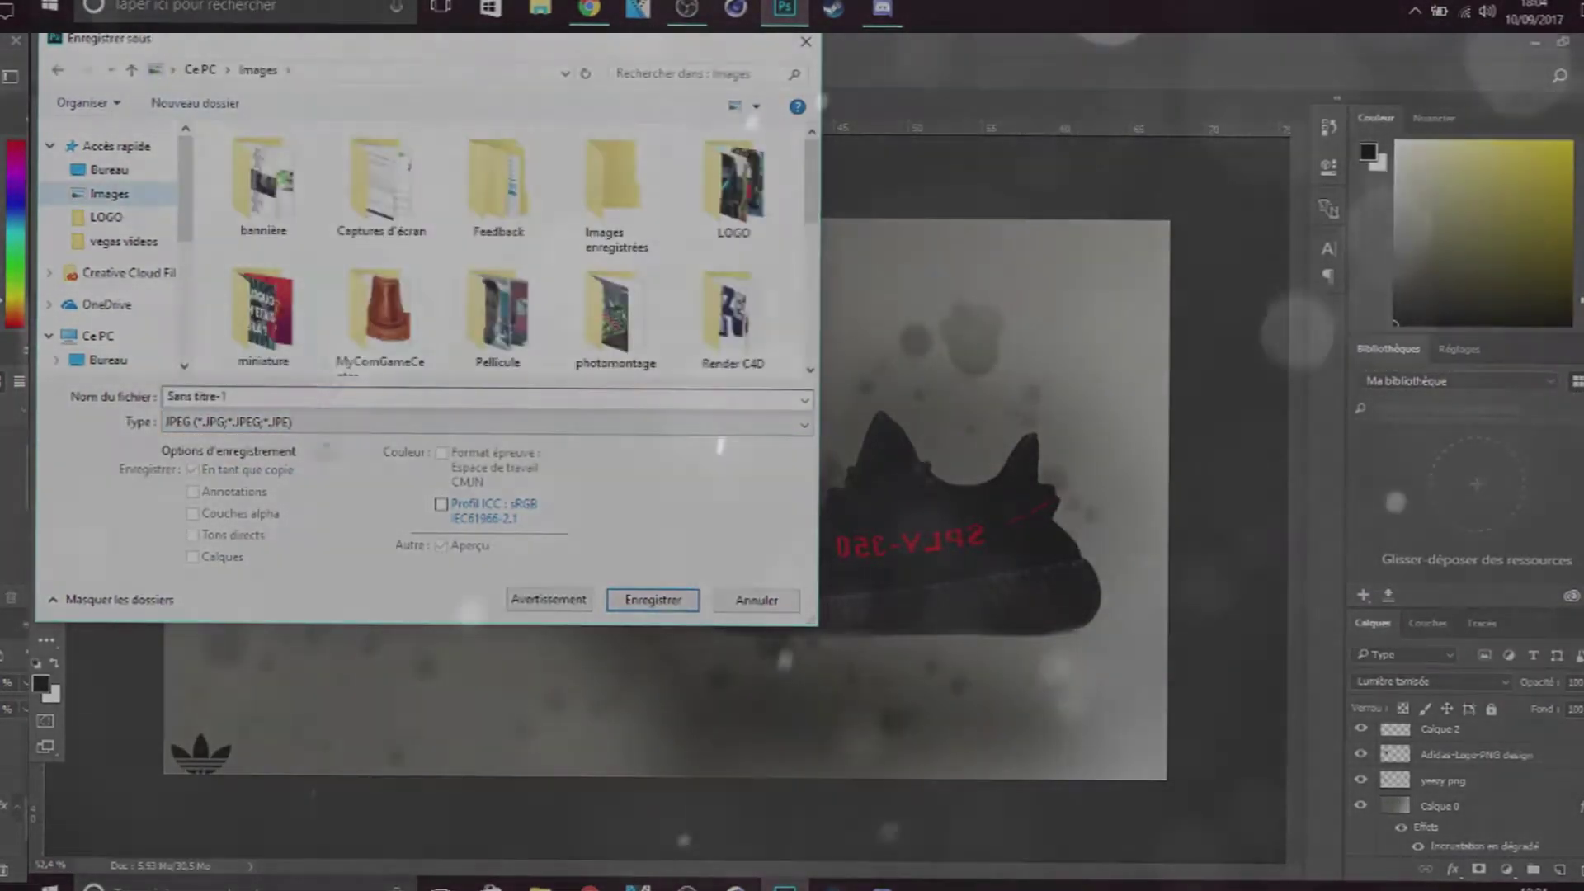